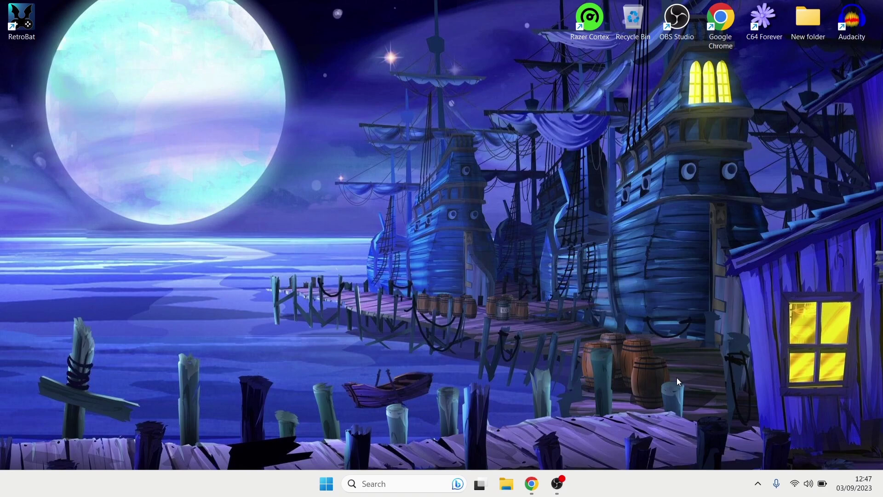
- Check the Libretro ScummVM setup page in Chrome, and extract the scummvm folder from the ScummVM zip archive onto the desktop
{"action": "left_click", "coordinate": [532, 483]}
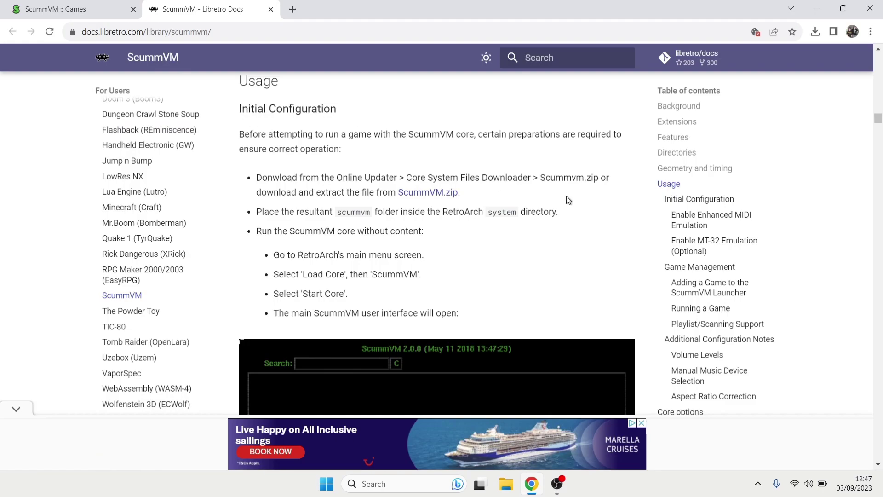
{"action": "key", "text": "super+d"}
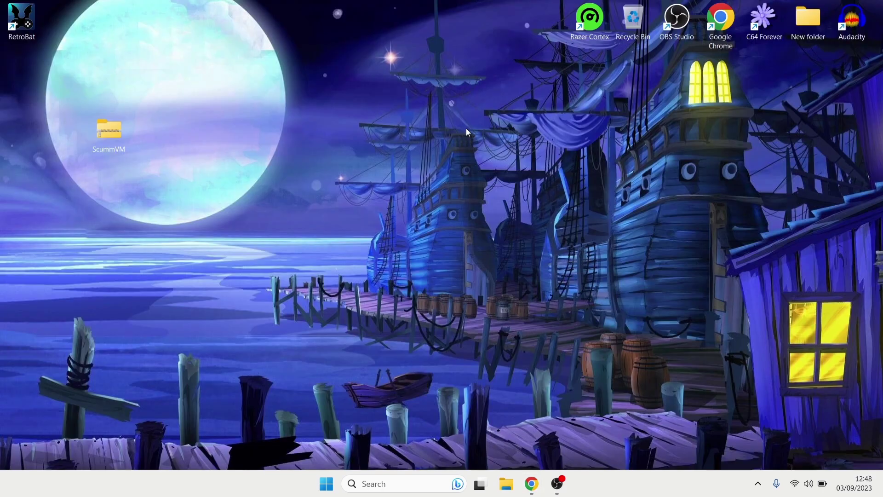
{"action": "double_click", "coordinate": [112, 127]}
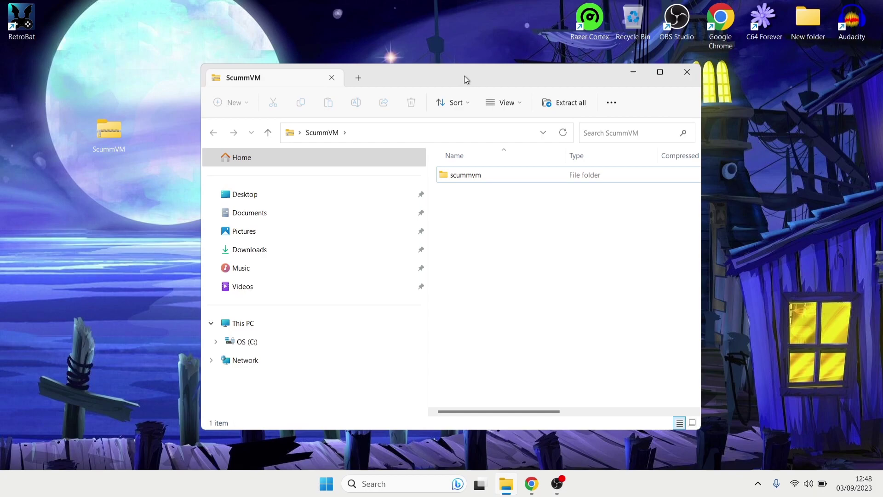
{"action": "left_click_drag", "start_coordinate": [464, 75], "coordinate": [543, 86]}
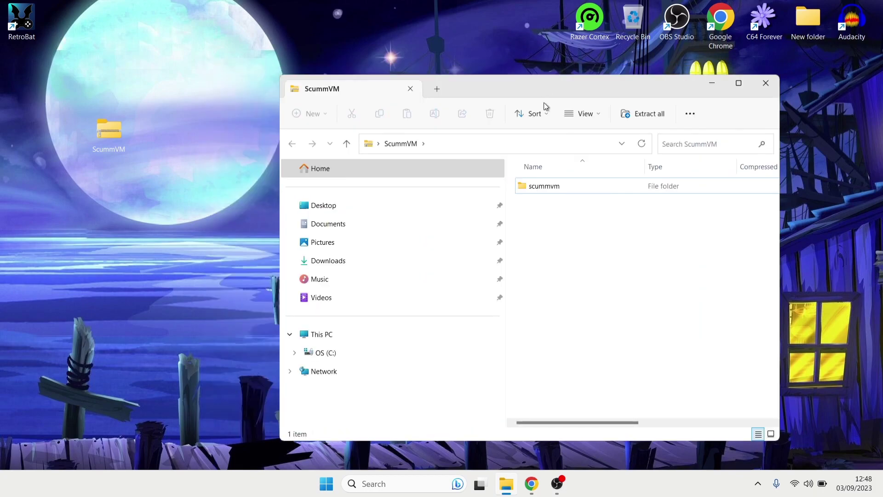
{"action": "left_click", "coordinate": [557, 192]}
{"action": "double_click", "coordinate": [556, 190]}
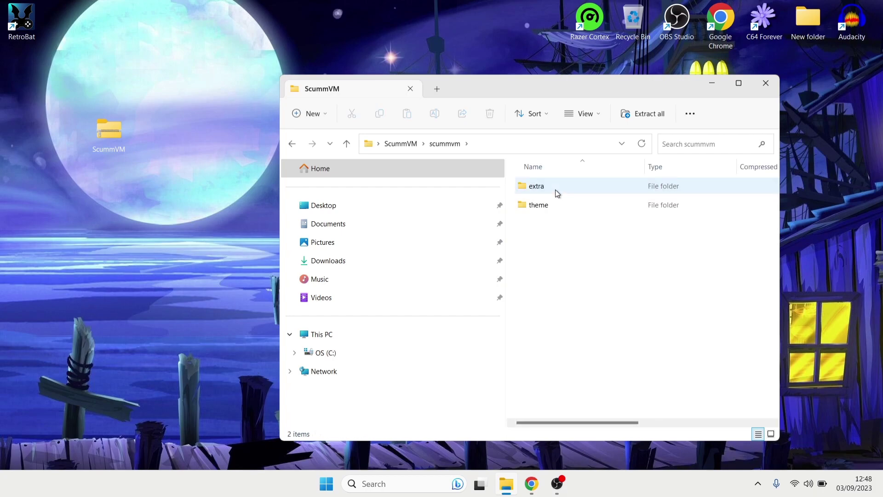
{"action": "left_click", "coordinate": [292, 144]}
{"action": "left_click_drag", "start_coordinate": [556, 189], "coordinate": [189, 209]}
{"action": "left_click", "coordinate": [766, 83]}
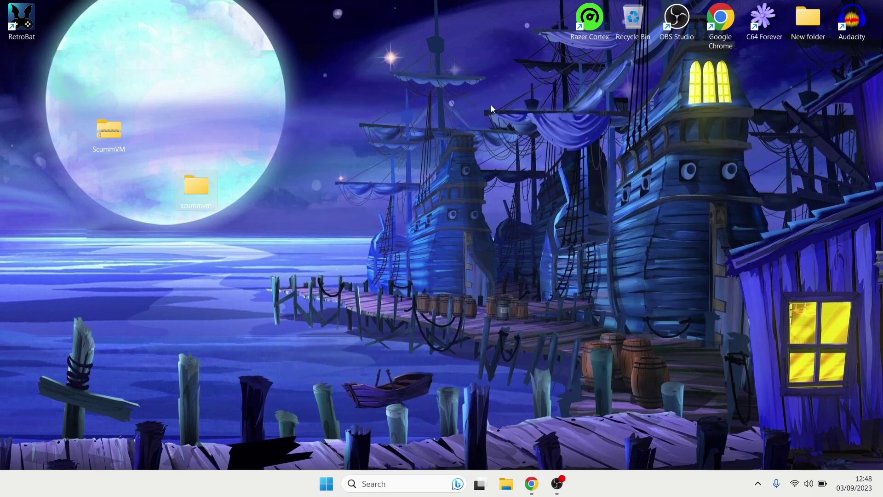
- Delete the ScummVM zip archive from the desktop and move the extracted scummvm folder up into its place
{"action": "right_click", "coordinate": [109, 134]}
{"action": "left_click", "coordinate": [217, 148]}
{"action": "left_click_drag", "start_coordinate": [197, 189], "coordinate": [191, 140]}
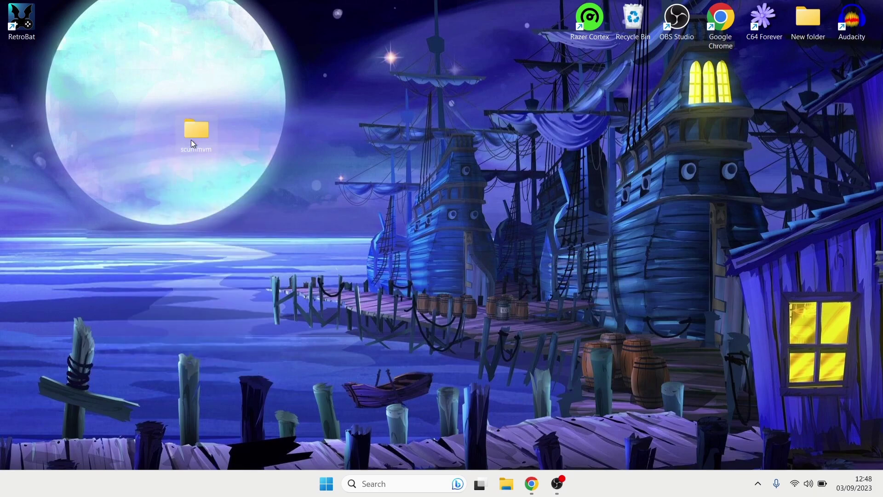
- Open the bios\scummvm folder inside RetroBat's installation location
{"action": "right_click", "coordinate": [14, 28]}
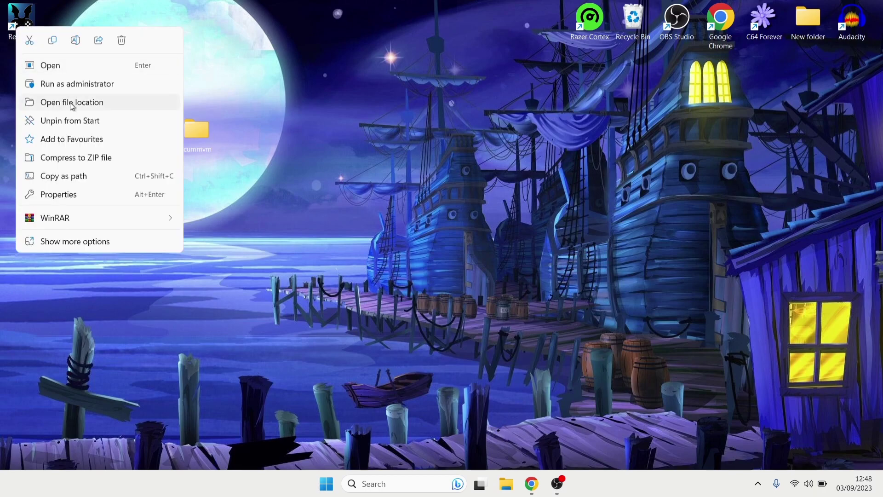
{"action": "left_click", "coordinate": [71, 103]}
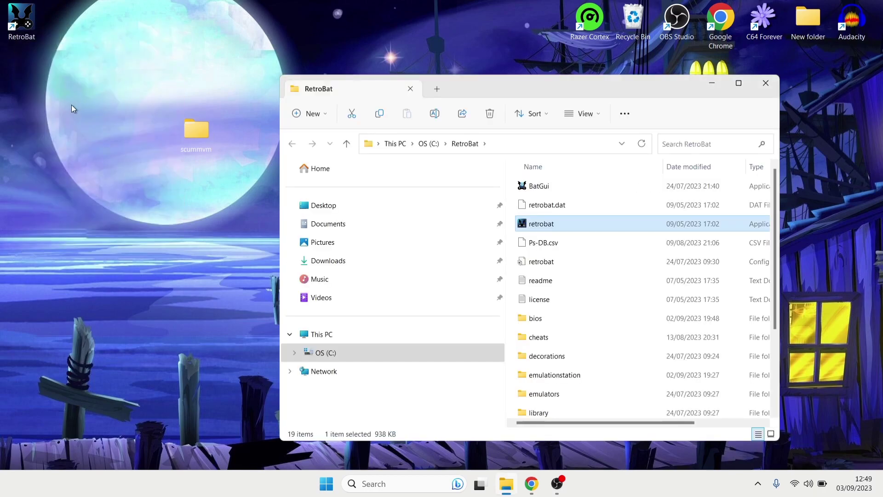
{"action": "double_click", "coordinate": [563, 318]}
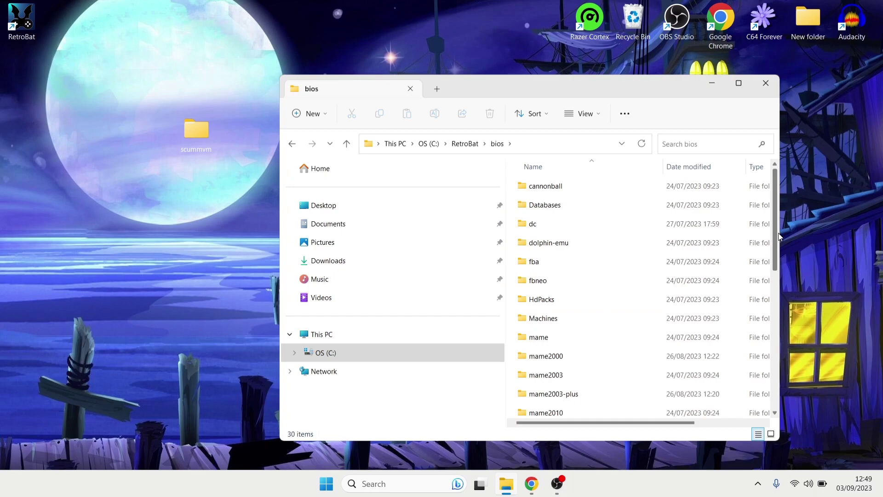
{"action": "left_click_drag", "start_coordinate": [774, 234], "coordinate": [775, 349]}
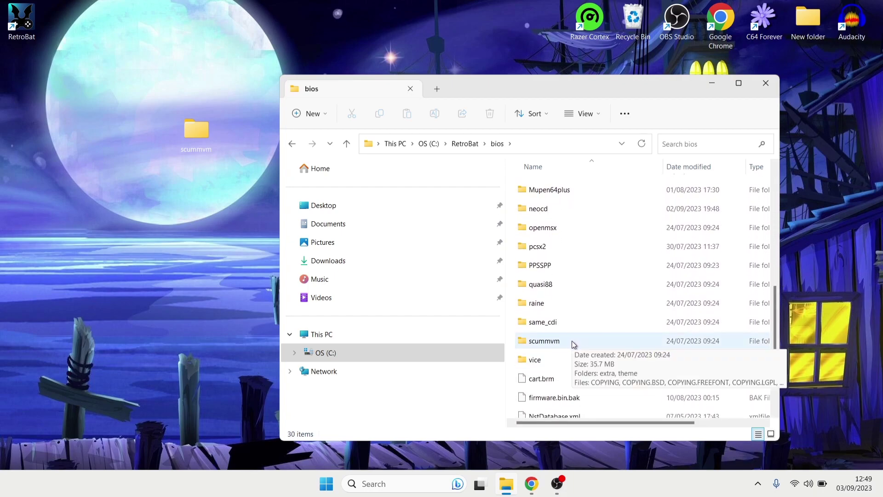
{"action": "scroll", "coordinate": [572, 340], "scroll_direction": "up", "scroll_amount": 3}
{"action": "left_click", "coordinate": [561, 407]}
{"action": "double_click", "coordinate": [563, 409]}
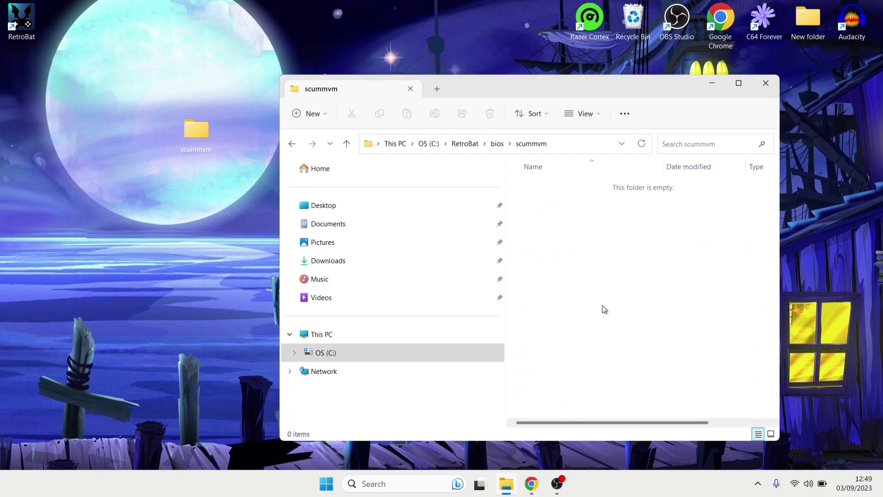
- Move the scummvm folder from the desktop into RetroBat's bios\scummvm folder and close the file window
{"action": "left_click", "coordinate": [197, 132]}
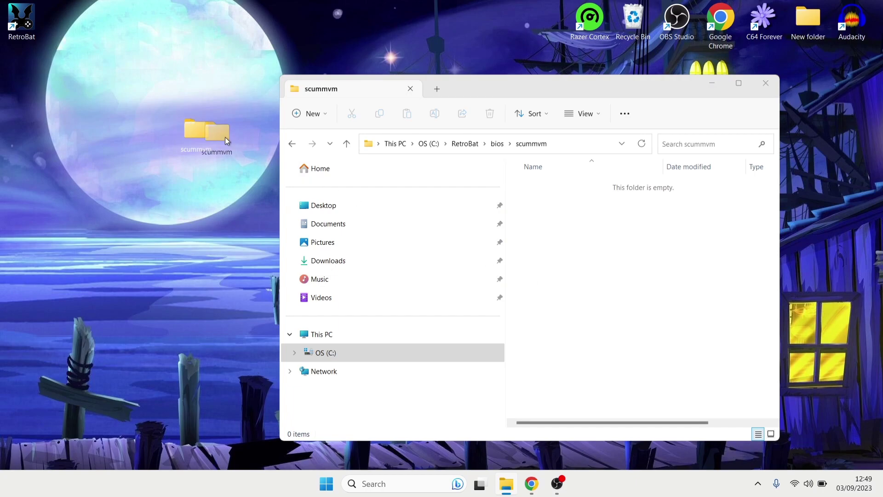
{"action": "left_click_drag", "start_coordinate": [264, 153], "coordinate": [648, 262]}
{"action": "key", "text": "alt+F4"}
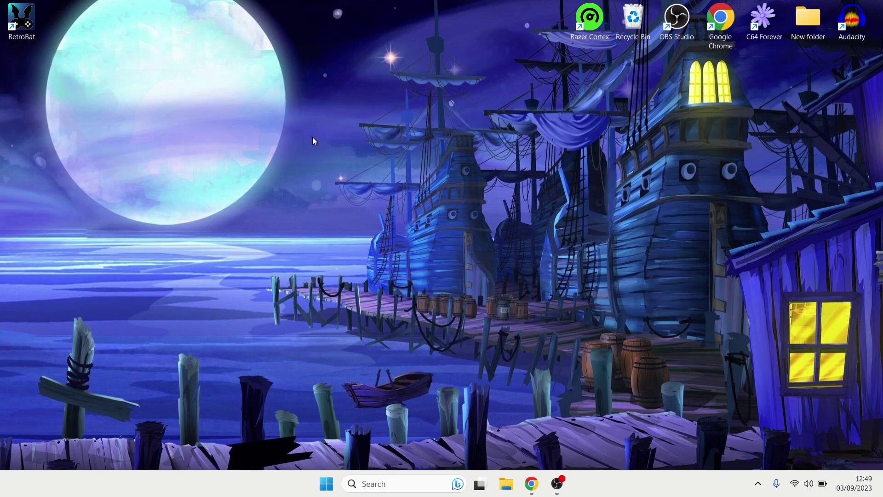
- Launch RetroBat, start the ScummVM emulator from it and agree to install the emulator
{"action": "double_click", "coordinate": [33, 21]}
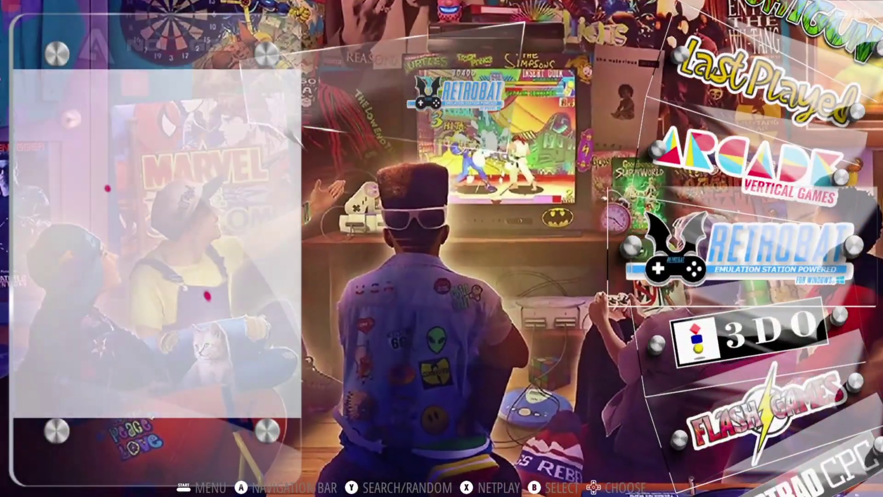
{"action": "key", "text": "Return"}
{"action": "key", "text": "BackSpace"}
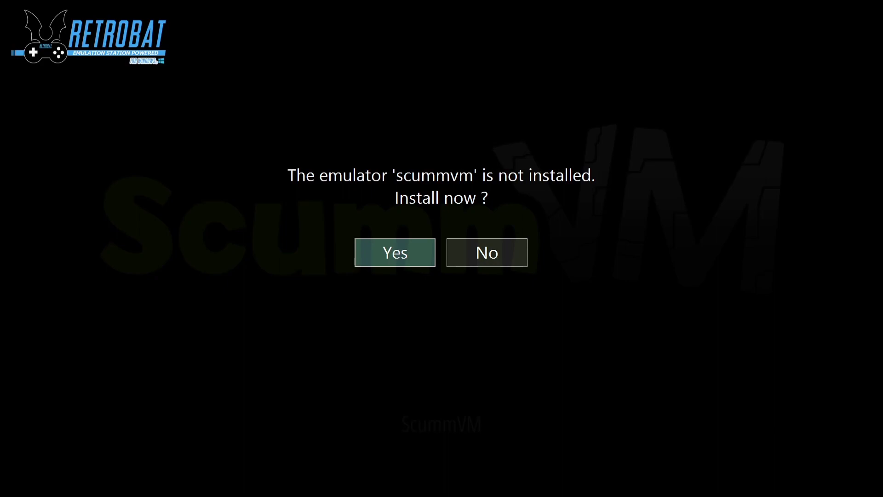
{"action": "left_click", "coordinate": [416, 259]}
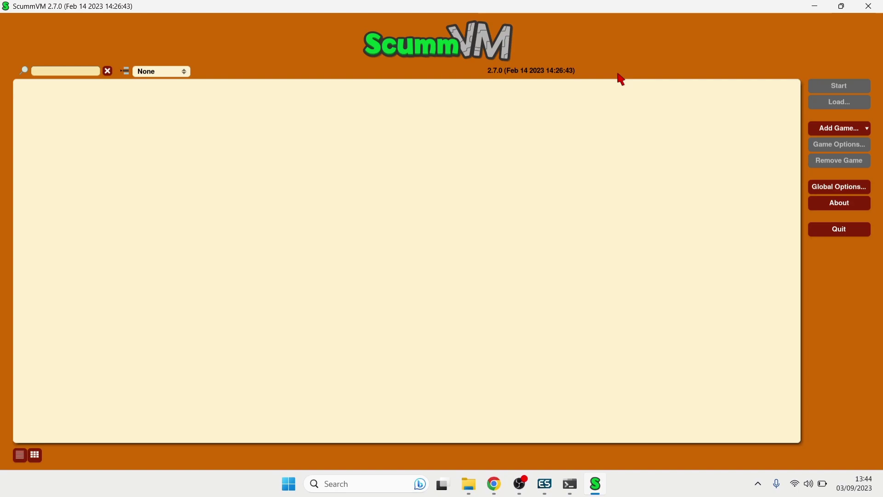
- Set the theme path in ScummVM's global options to C:\RetroBat\bios\scummvm
{"action": "left_click", "coordinate": [834, 190]}
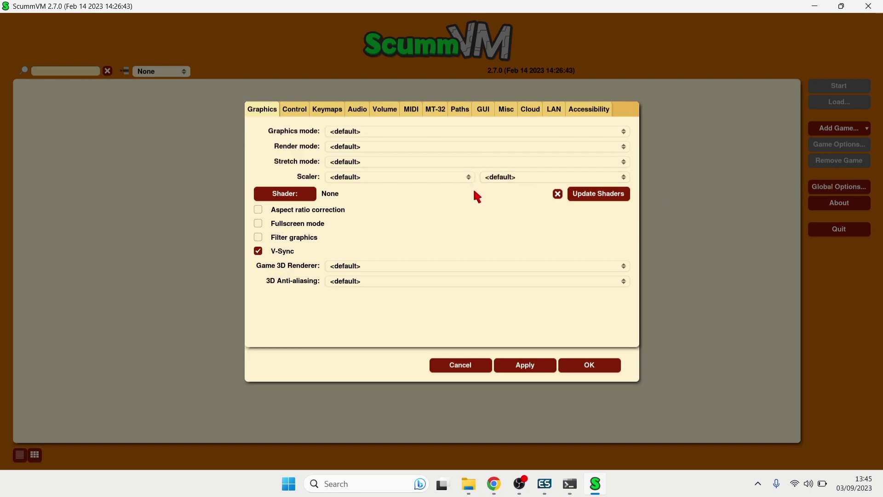
{"action": "left_click", "coordinate": [460, 111]}
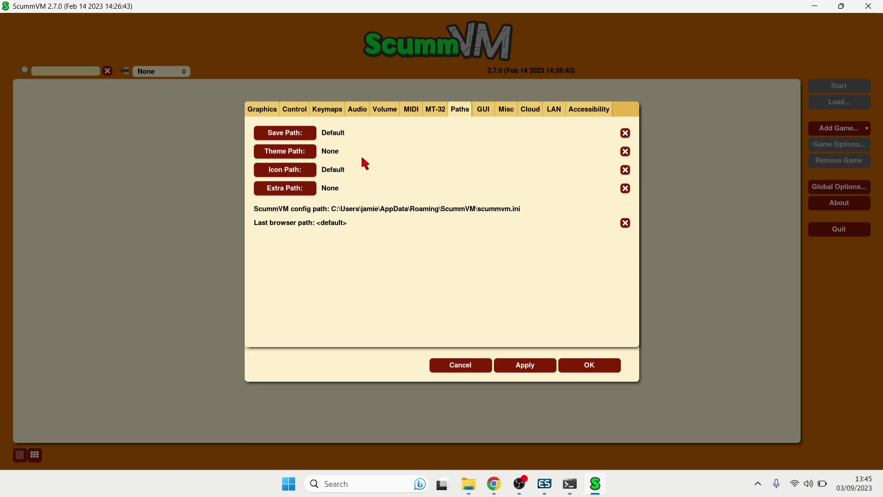
{"action": "left_click", "coordinate": [295, 152]}
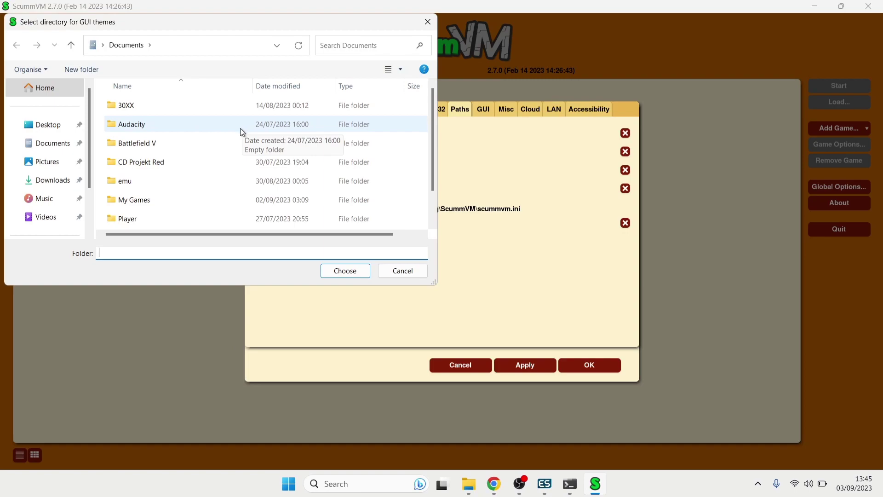
{"action": "left_click", "coordinate": [51, 128]}
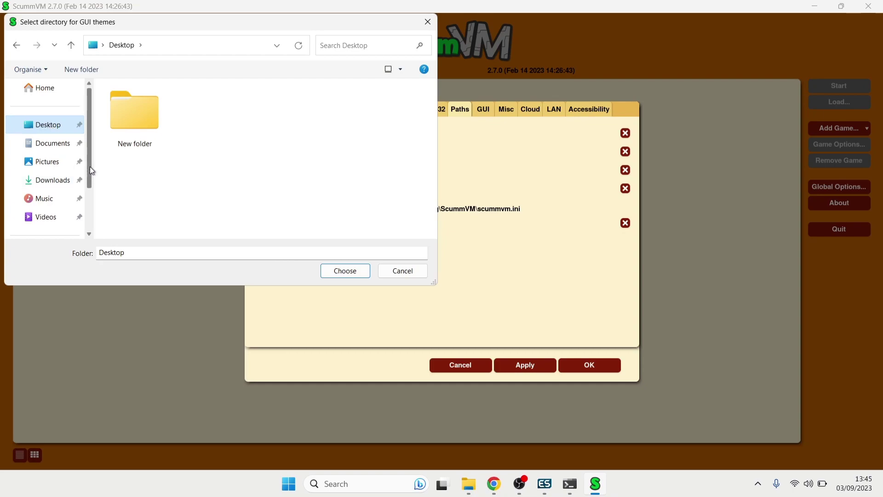
{"action": "scroll", "coordinate": [89, 168], "scroll_direction": "down", "scroll_amount": 3}
{"action": "left_click", "coordinate": [47, 181]}
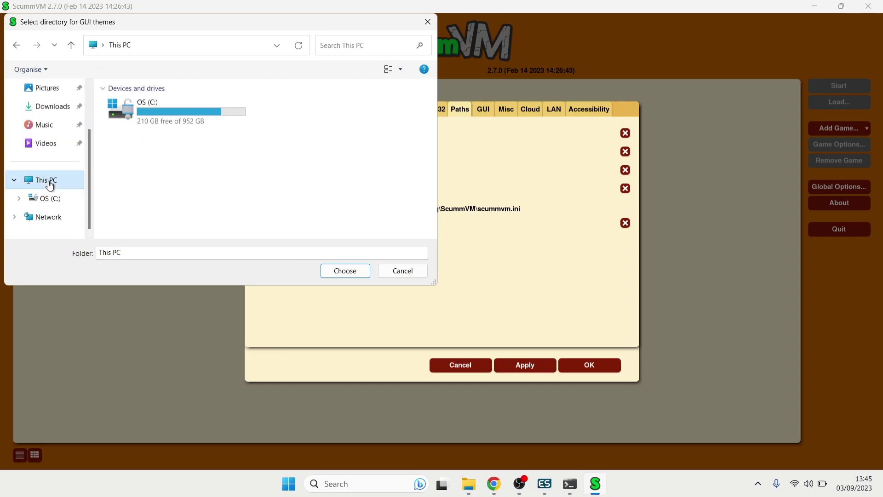
{"action": "double_click", "coordinate": [223, 123]}
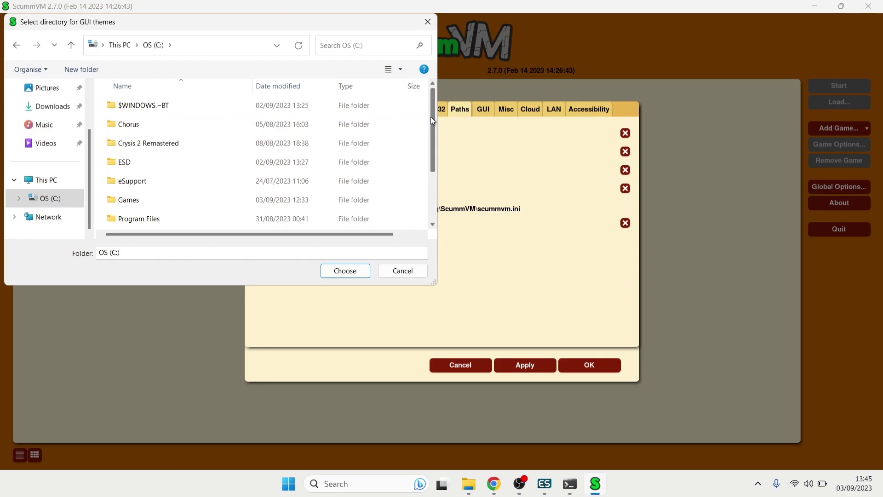
{"action": "left_click_drag", "start_coordinate": [430, 117], "coordinate": [439, 163]}
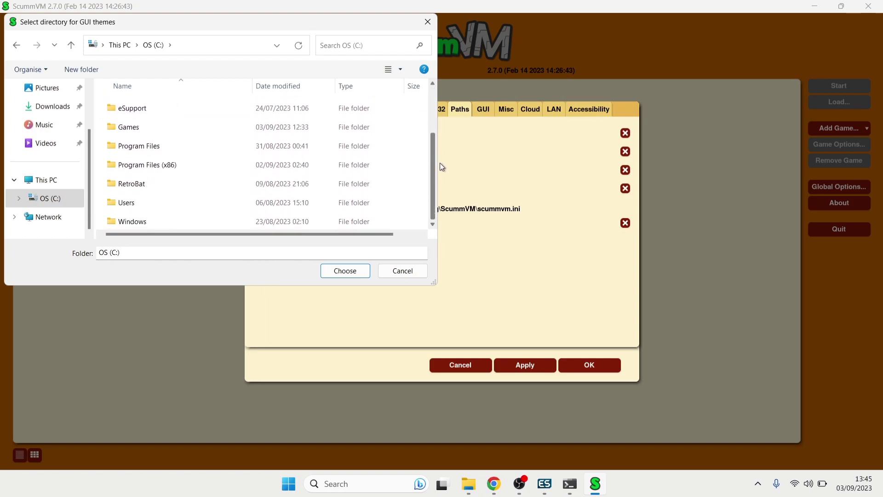
{"action": "double_click", "coordinate": [200, 180]}
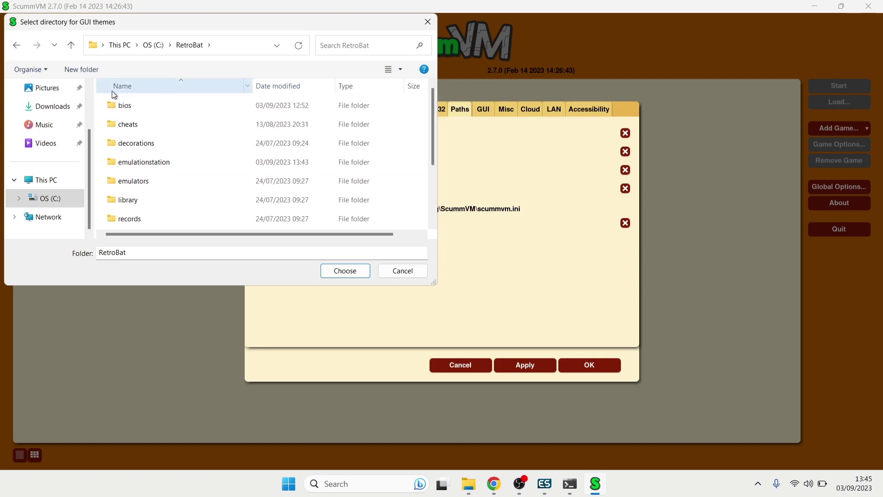
{"action": "left_click", "coordinate": [123, 107]}
{"action": "double_click", "coordinate": [122, 105]}
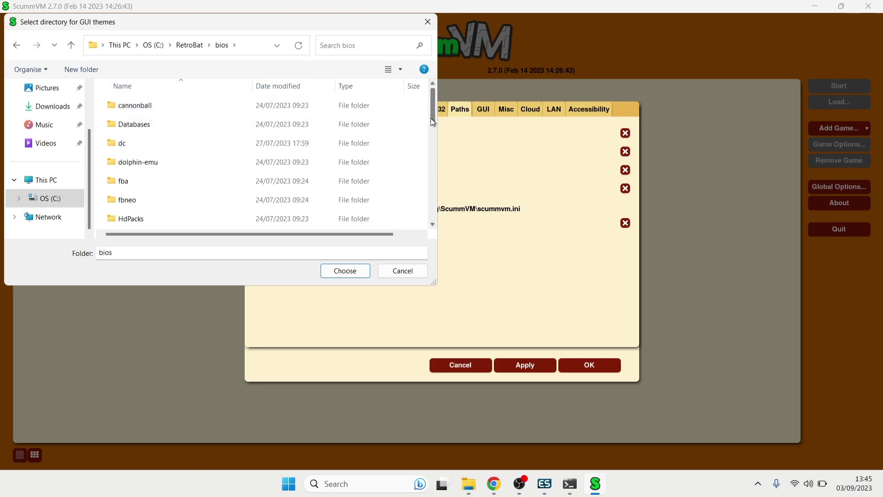
{"action": "left_click_drag", "start_coordinate": [430, 117], "coordinate": [443, 214]}
{"action": "left_click", "coordinate": [178, 198]}
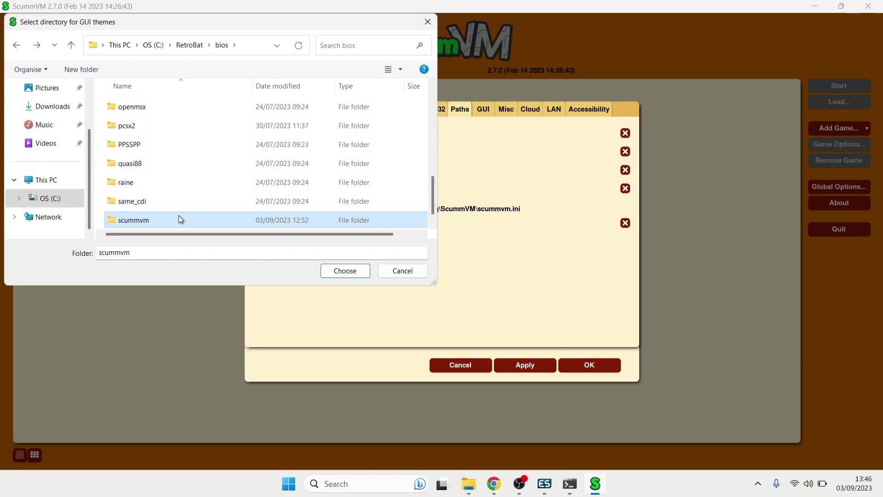
{"action": "left_click", "coordinate": [331, 272]}
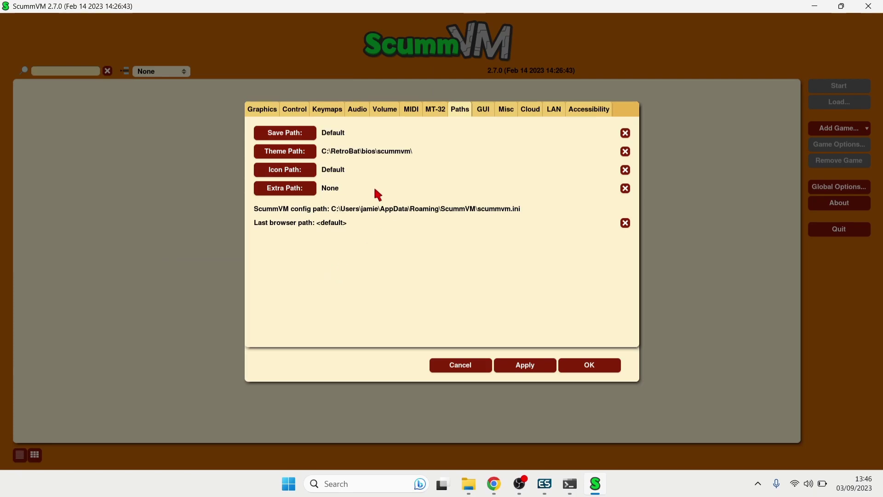
- Set the extra path to C:\RetroBat\bios\scummvm as well, then apply and accept the global options
{"action": "left_click", "coordinate": [306, 188]}
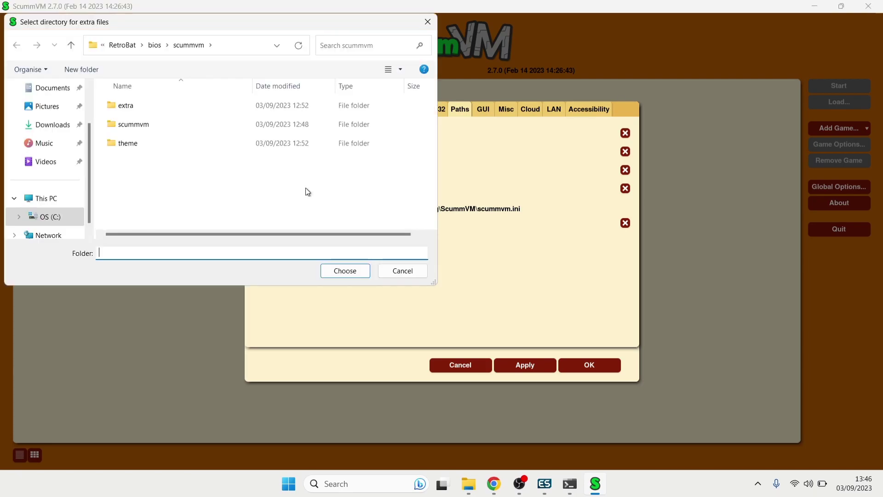
{"action": "left_click", "coordinate": [343, 271]}
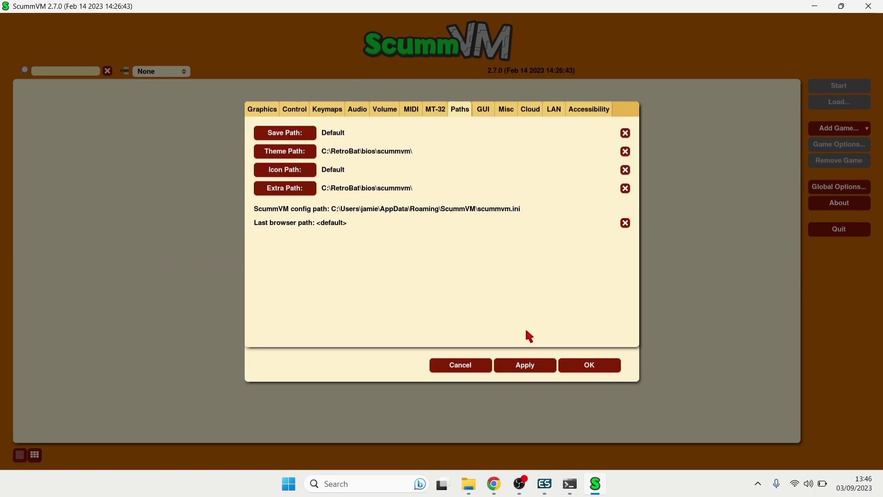
{"action": "left_click", "coordinate": [529, 365]}
{"action": "left_click", "coordinate": [588, 364]}
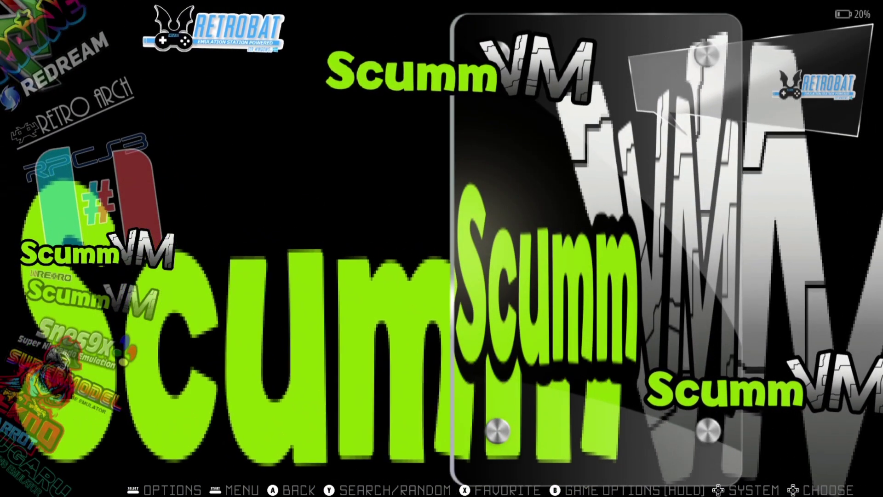
- Quit RetroBat and switch to the ScummVM freeware games page in Chrome
{"action": "key", "text": "Escape"}
{"action": "key", "text": "Up"}
{"action": "key", "text": "Return"}
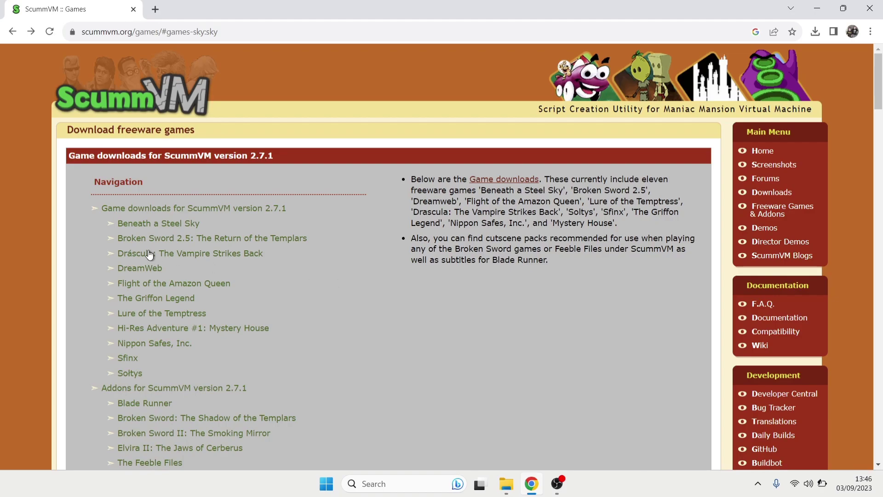
- Download the DreamWeb Freeware CD DOS Version (English UK) and open the dreamweb-cd-uk-1.1.zip archive from the desktop
{"action": "left_click", "coordinate": [153, 268]}
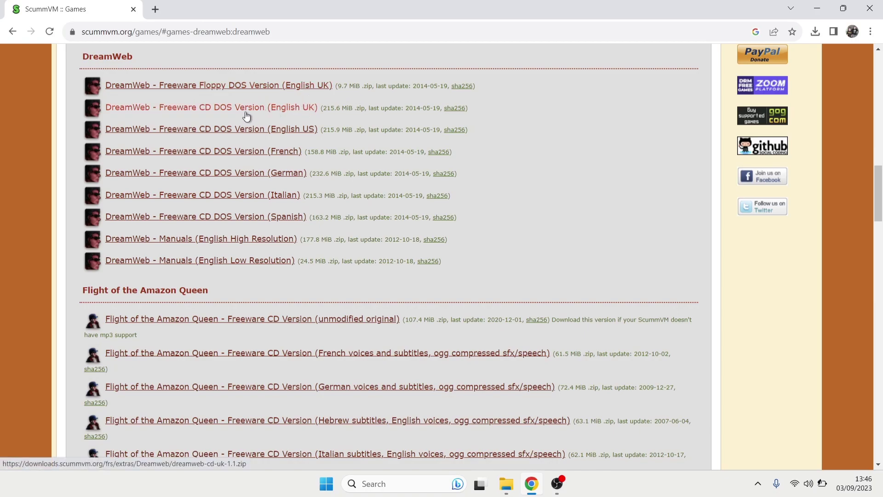
{"action": "left_click", "coordinate": [273, 112]}
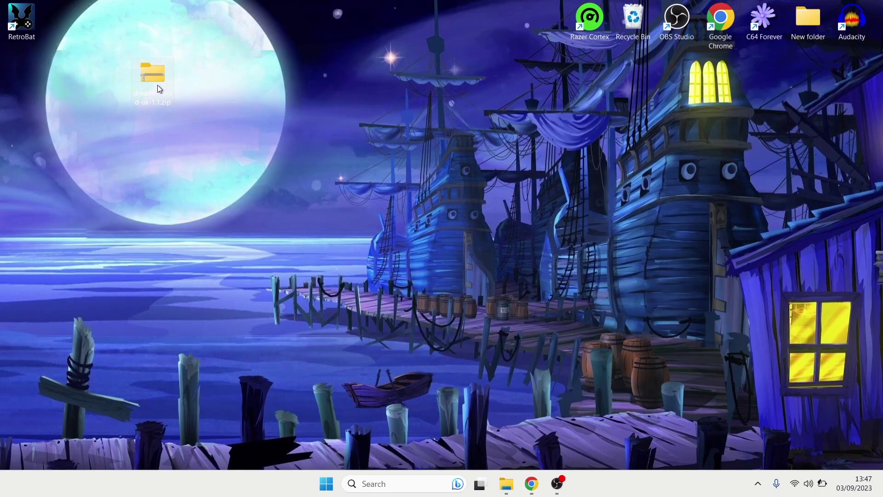
{"action": "double_click", "coordinate": [157, 85]}
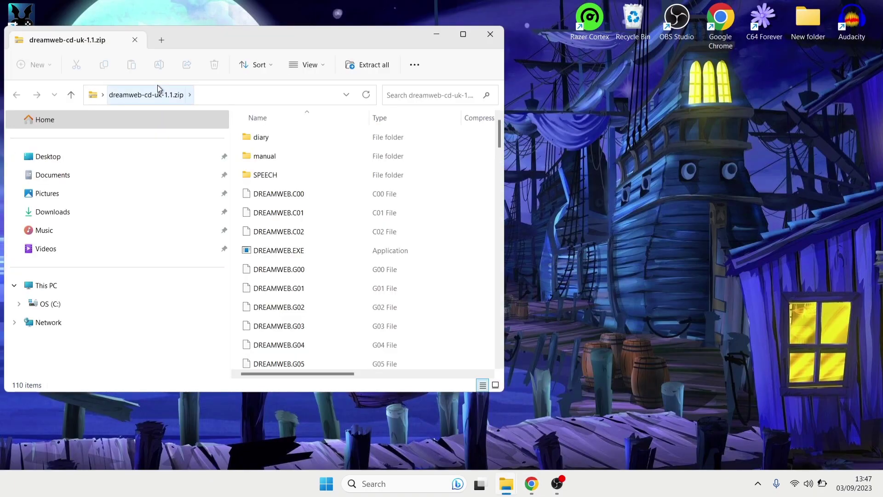
- Close the archive window and create a folder named Dreamweb on the desktop
{"action": "left_click_drag", "start_coordinate": [325, 35], "coordinate": [497, 70]}
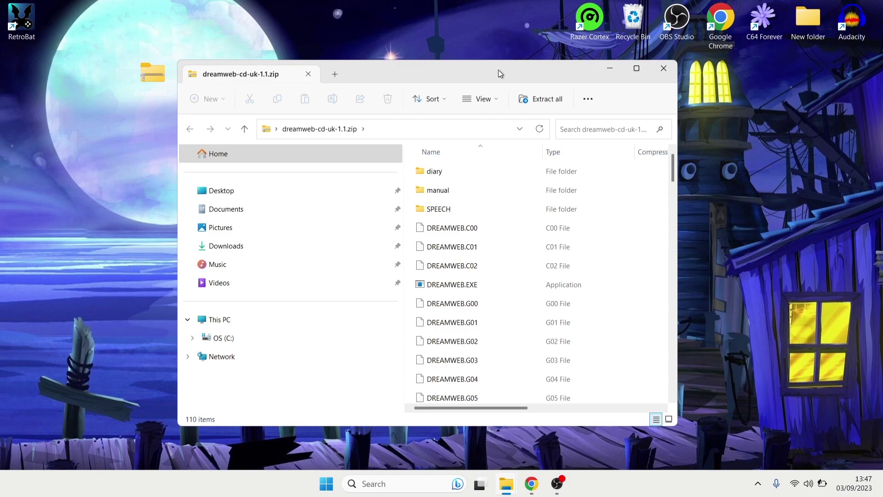
{"action": "left_click", "coordinate": [663, 68]}
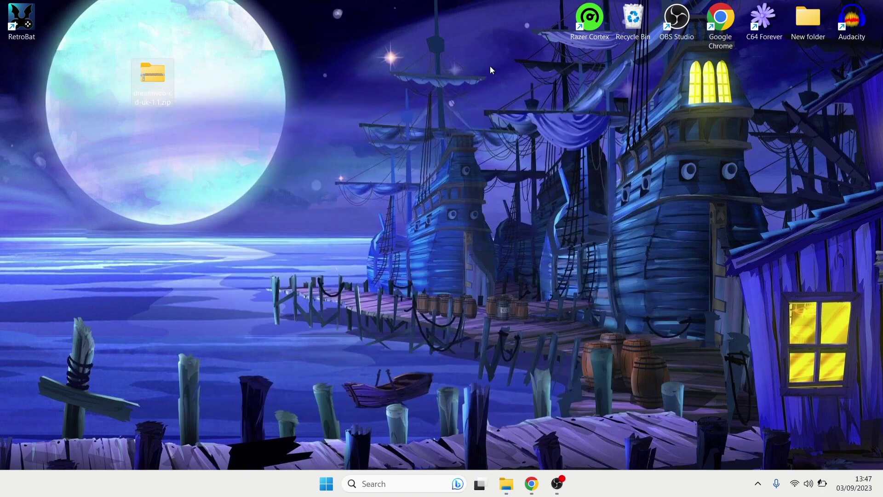
{"action": "right_click", "coordinate": [173, 140]}
{"action": "mouse_move", "coordinate": [225, 235]}
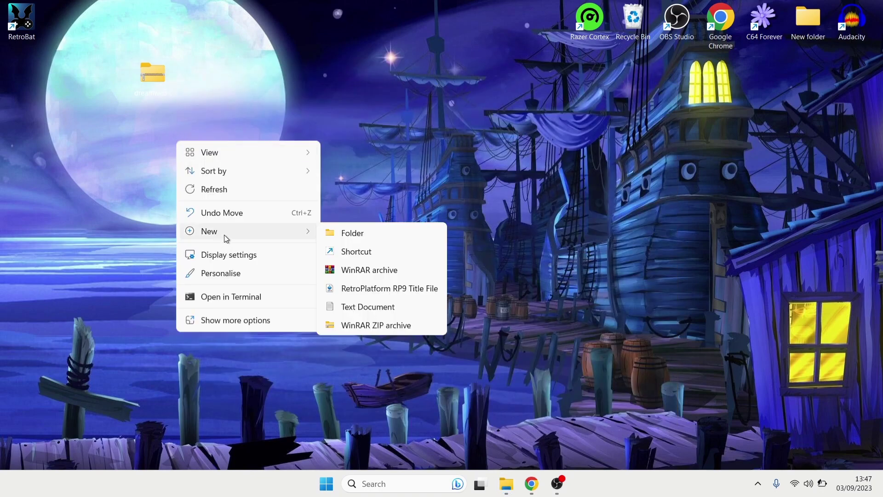
{"action": "left_click", "coordinate": [332, 235]}
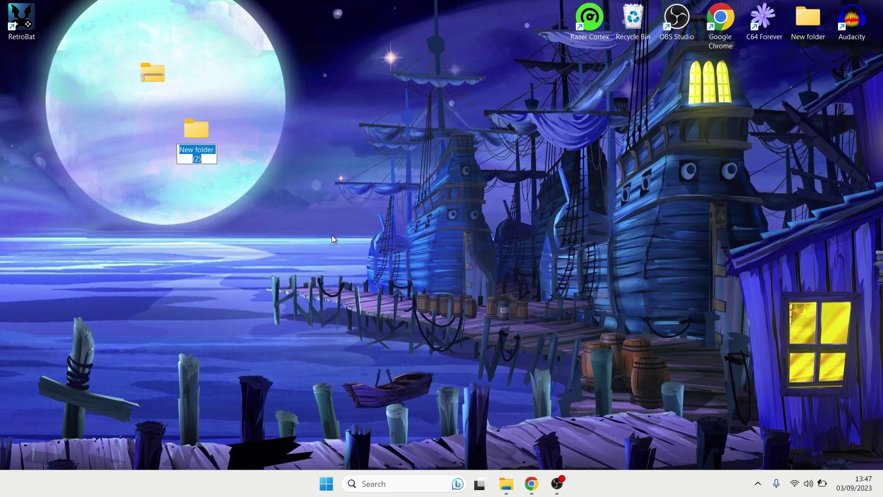
{"action": "type", "text": "Dream"}
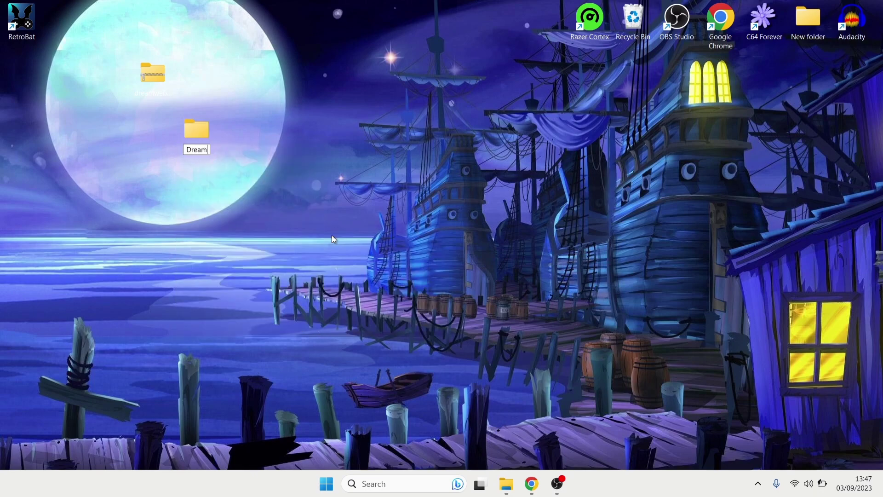
{"action": "type", "text": "web"}
{"action": "key", "text": "Return"}
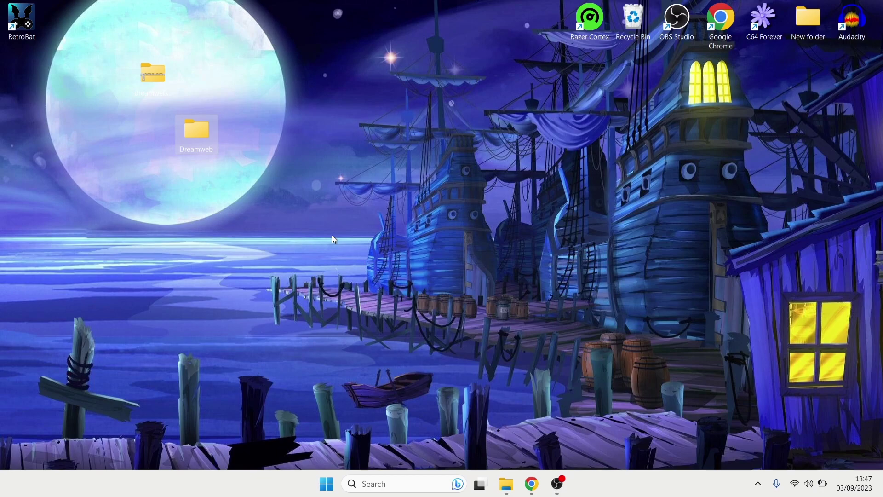
- Move dreamweb-cd-uk-1.1.zip into the Dreamweb folder and extract its contents there with WinRAR
{"action": "left_click", "coordinate": [156, 80]}
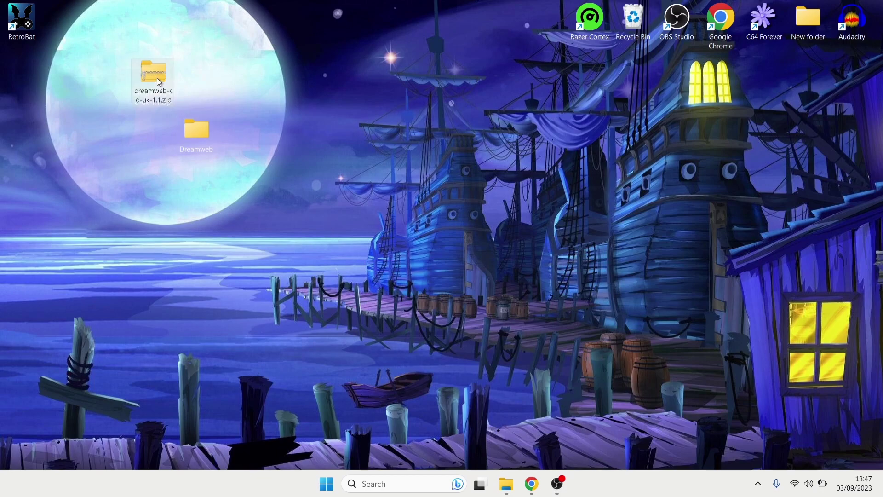
{"action": "left_click_drag", "start_coordinate": [157, 78], "coordinate": [203, 142]}
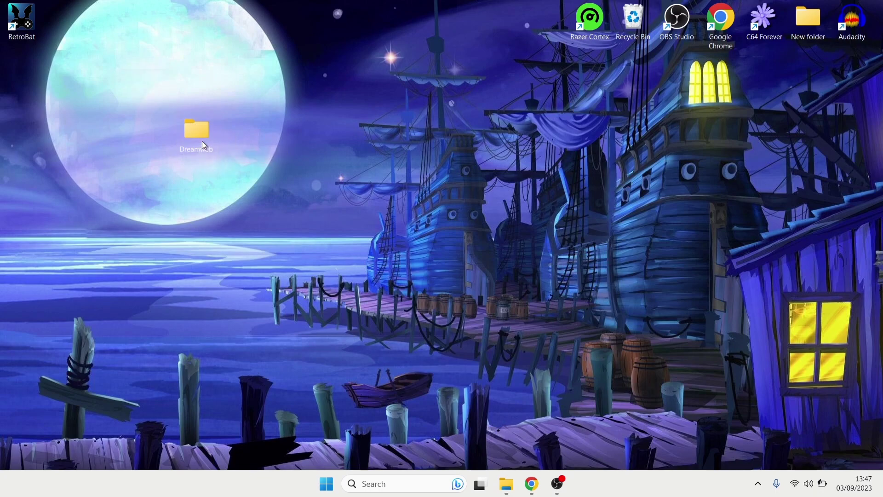
{"action": "double_click", "coordinate": [202, 142]}
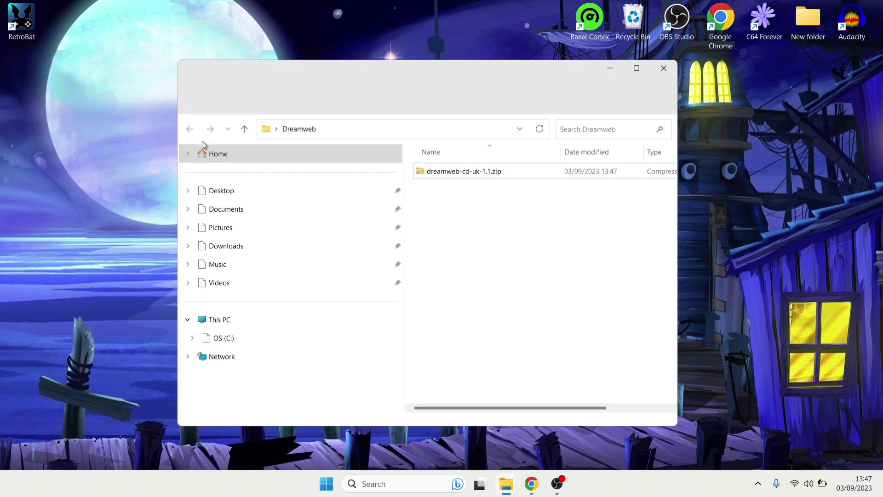
{"action": "right_click", "coordinate": [471, 175]}
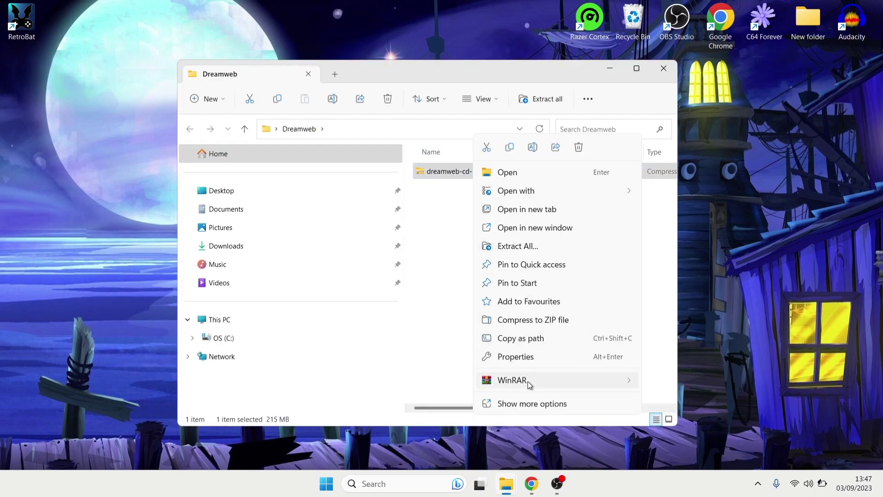
{"action": "mouse_move", "coordinate": [528, 382]}
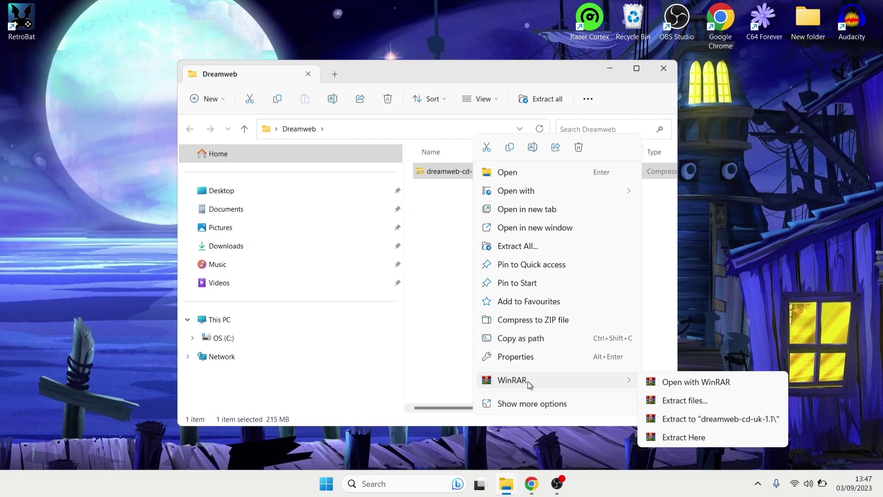
{"action": "left_click", "coordinate": [675, 440]}
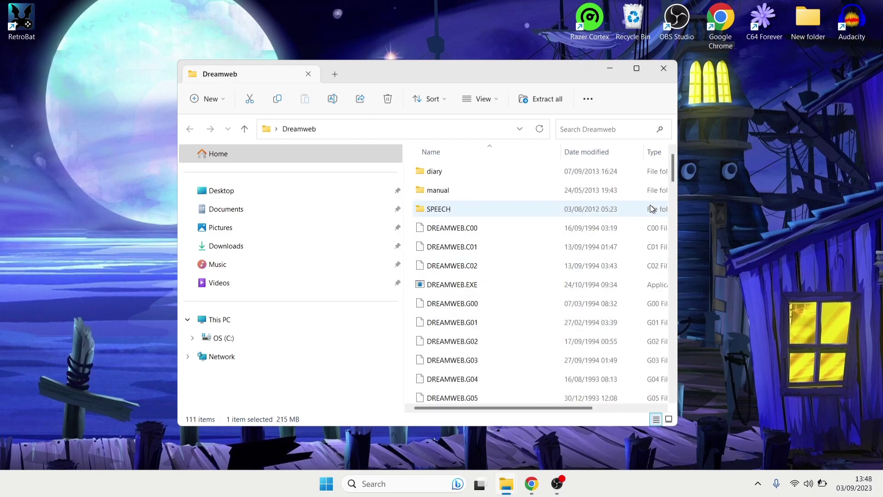
- Delete dreamweb-cd-uk-1.1.zip from the Dreamweb folder and close the folder window
{"action": "left_click_drag", "start_coordinate": [674, 173], "coordinate": [682, 388]}
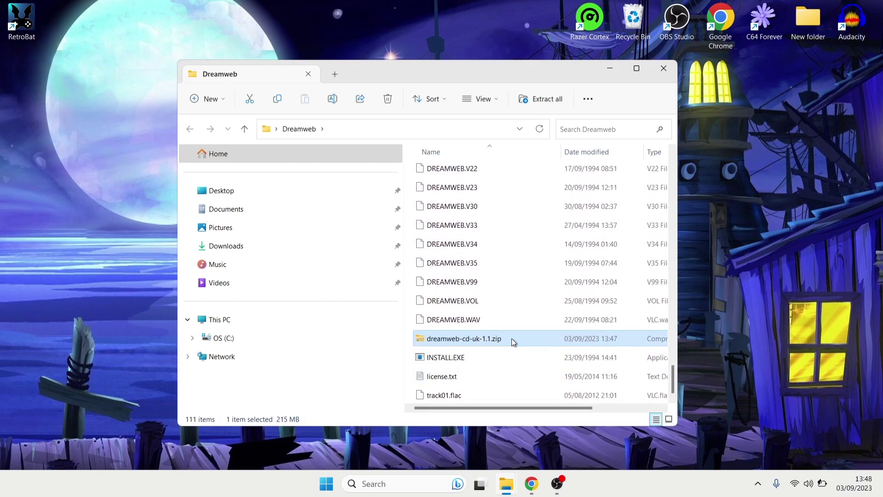
{"action": "right_click", "coordinate": [477, 340]}
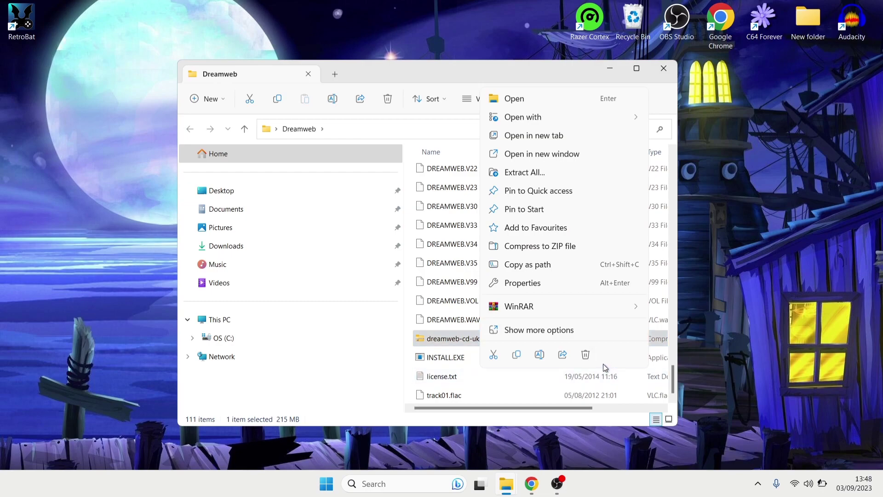
{"action": "left_click", "coordinate": [585, 354]}
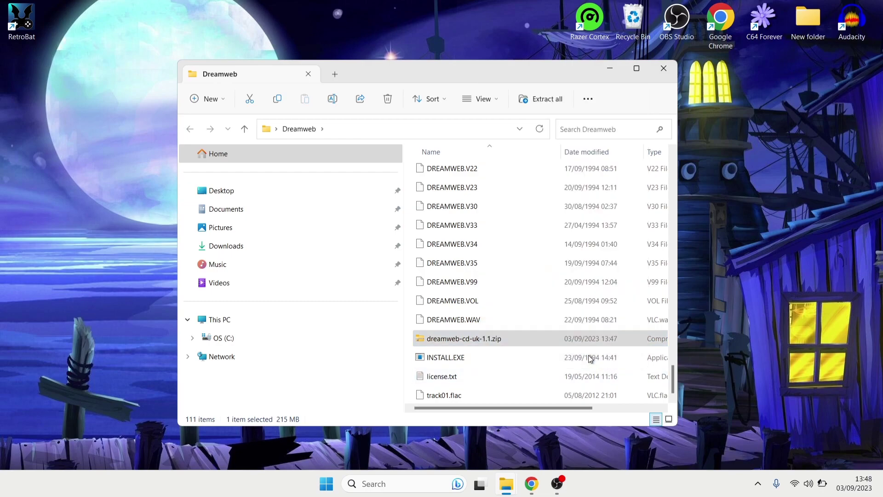
{"action": "left_click", "coordinate": [657, 74]}
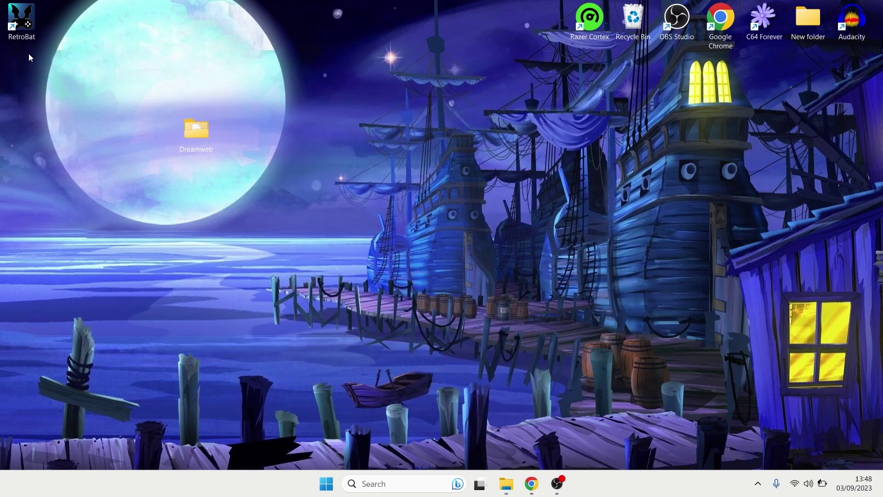
- Open the RetroBat shortcut's file location and go into its roms\scummvm folder
{"action": "right_click", "coordinate": [24, 24]}
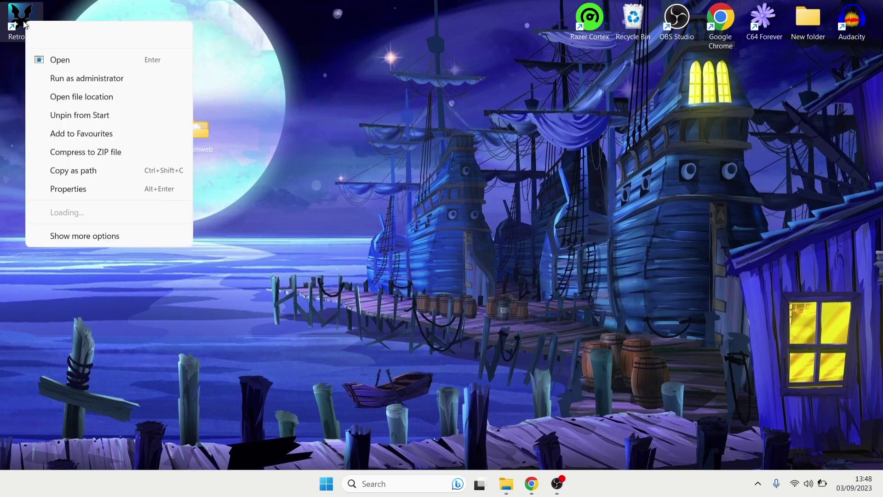
{"action": "left_click", "coordinate": [68, 97]}
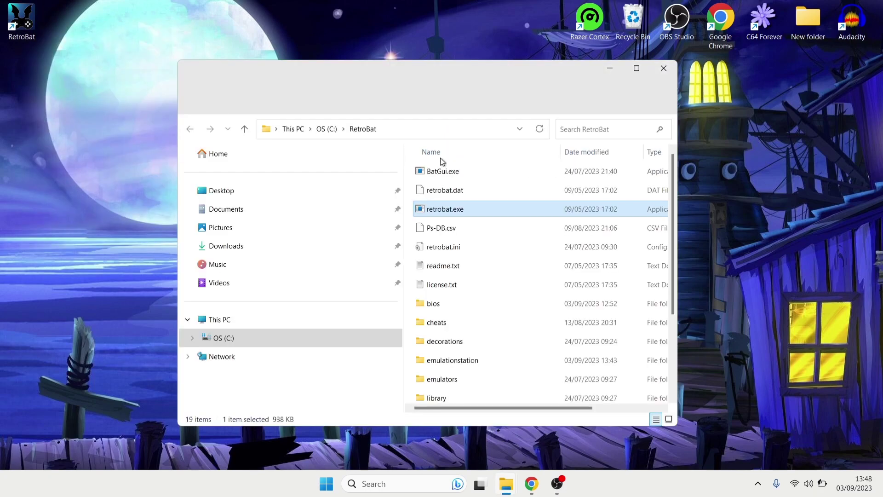
{"action": "right_click", "coordinate": [671, 322]}
{"action": "left_click", "coordinate": [673, 344]}
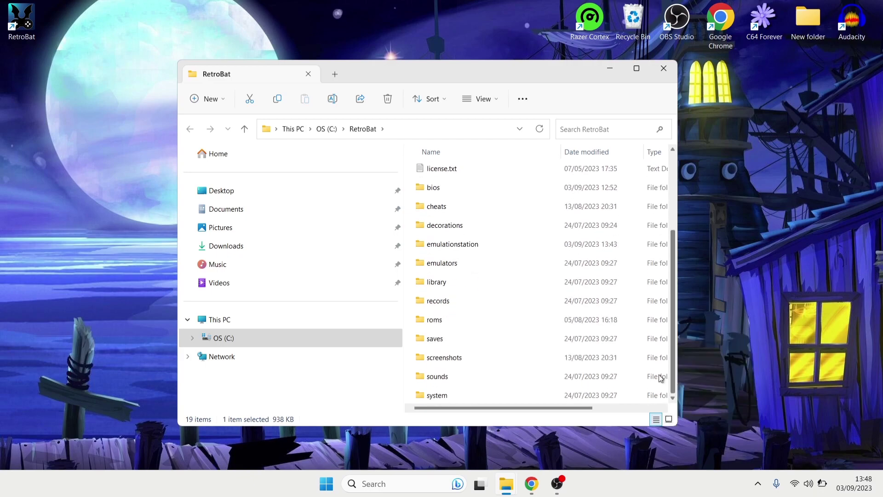
{"action": "double_click", "coordinate": [493, 321]}
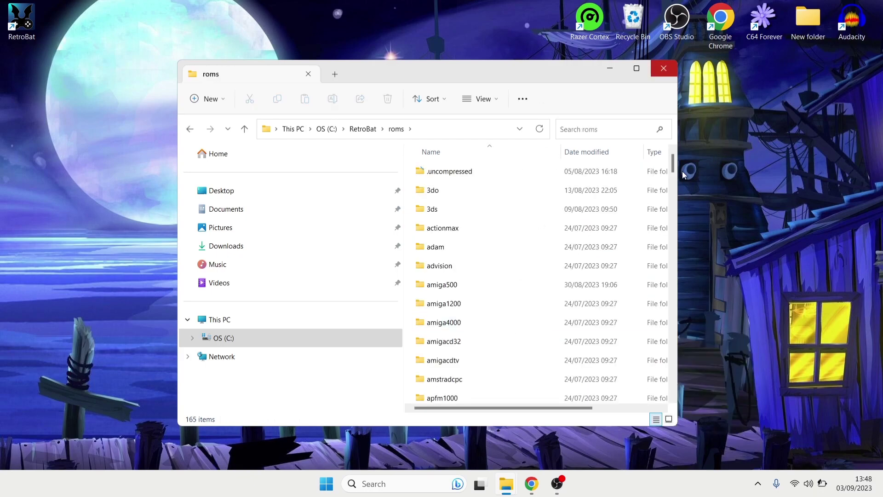
{"action": "left_click_drag", "start_coordinate": [672, 164], "coordinate": [689, 333]}
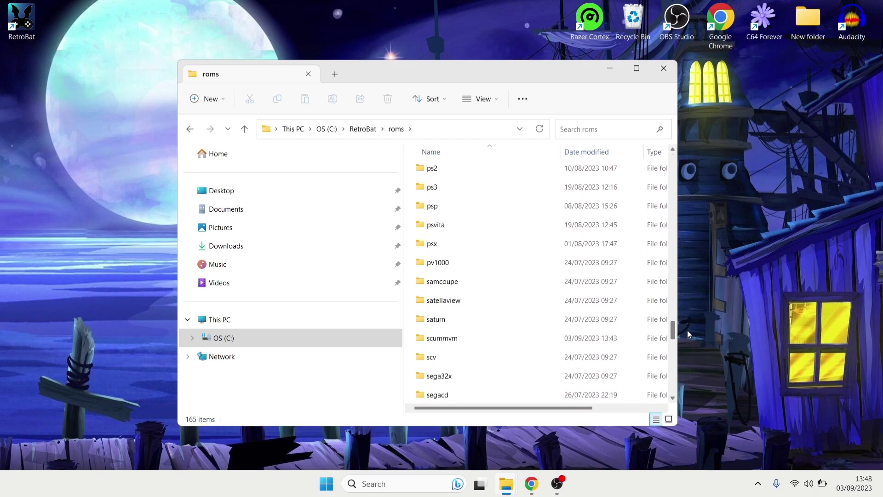
{"action": "double_click", "coordinate": [525, 339]}
- Move the Dreamweb folder from the desktop into C:\RetroBat\roms\scummvm and minimise the window
{"action": "left_click_drag", "start_coordinate": [476, 70], "coordinate": [606, 100]}
{"action": "left_click", "coordinate": [193, 133]}
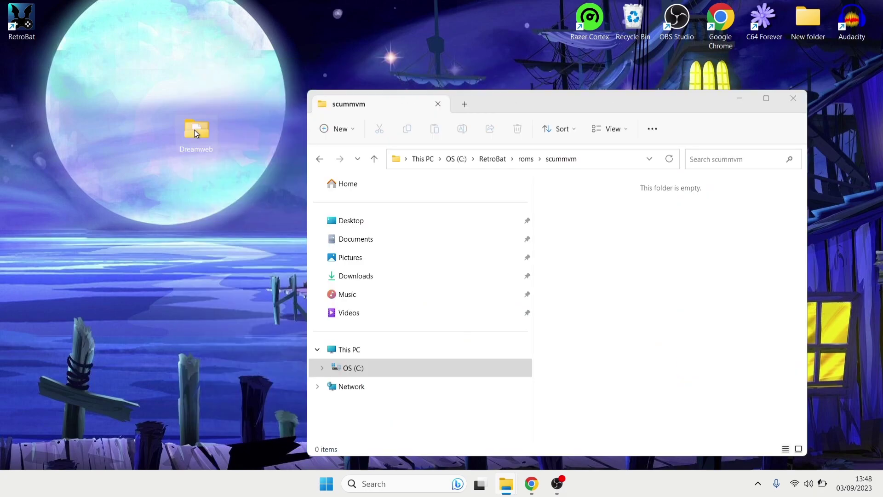
{"action": "left_click_drag", "start_coordinate": [194, 129], "coordinate": [649, 277]}
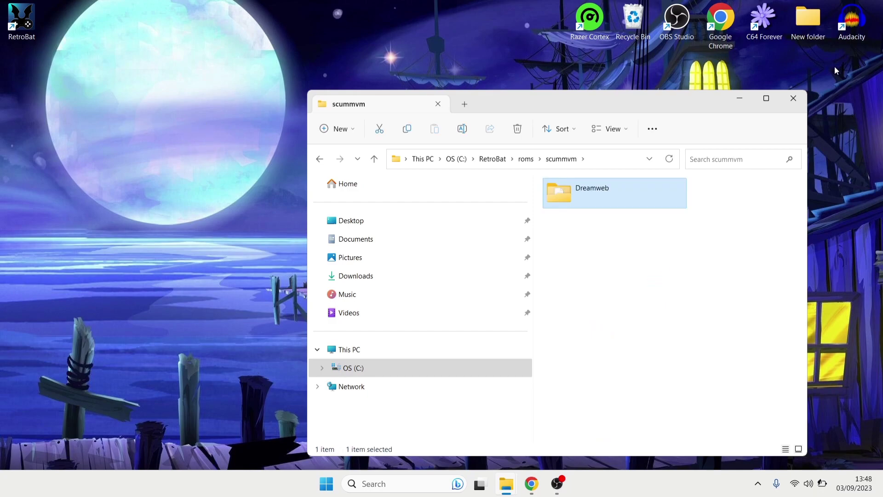
{"action": "left_click", "coordinate": [740, 98]}
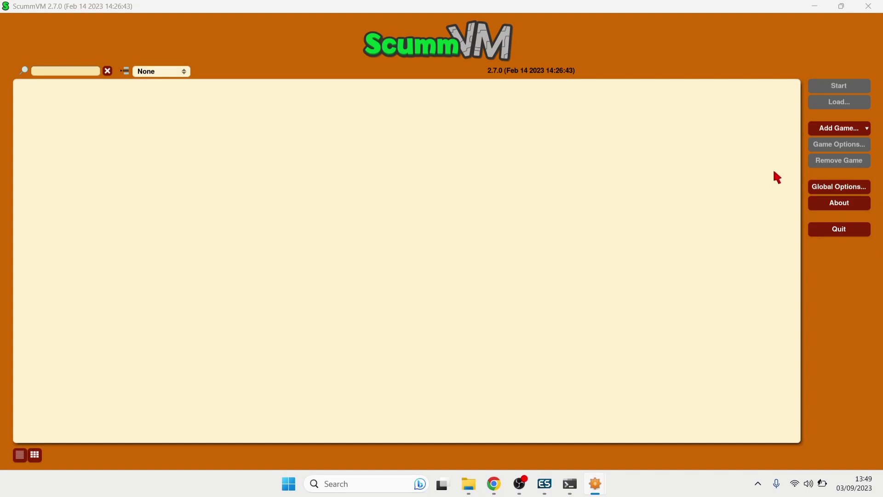
- Start adding a game in ScummVM and browse to C:\RetroBat\roms for the game data
{"action": "left_click", "coordinate": [840, 131]}
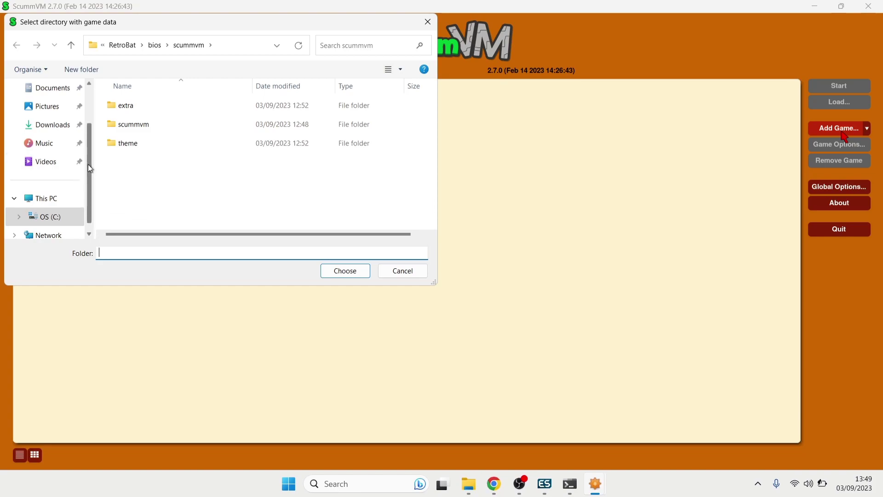
{"action": "left_click_drag", "start_coordinate": [92, 148], "coordinate": [92, 109]}
{"action": "left_click", "coordinate": [52, 124]}
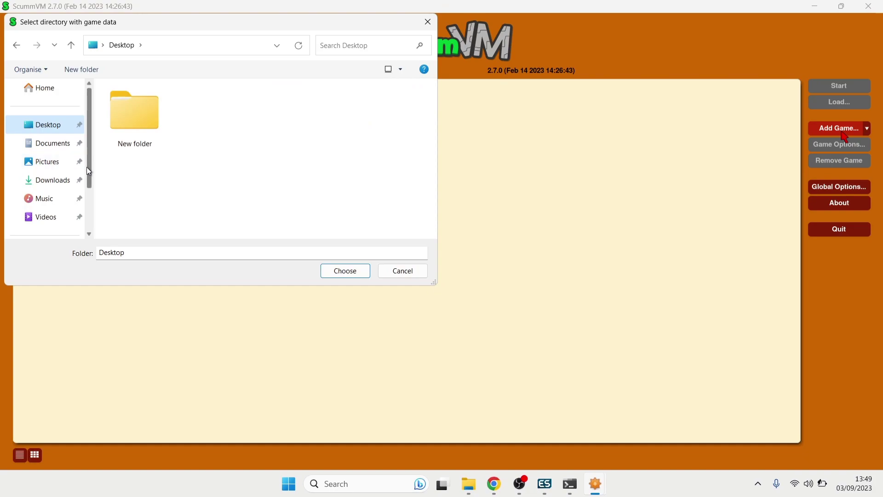
{"action": "scroll", "coordinate": [86, 167], "scroll_direction": "down", "scroll_amount": 3}
{"action": "left_click", "coordinate": [42, 188]}
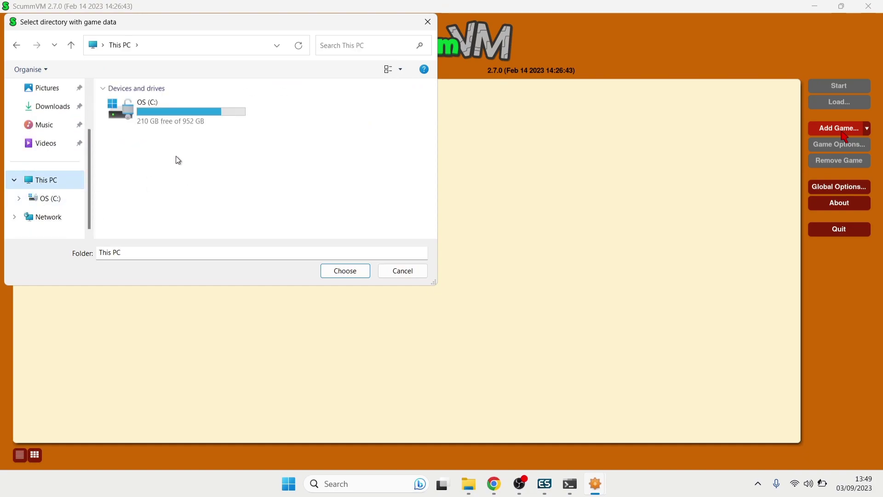
{"action": "double_click", "coordinate": [165, 120]}
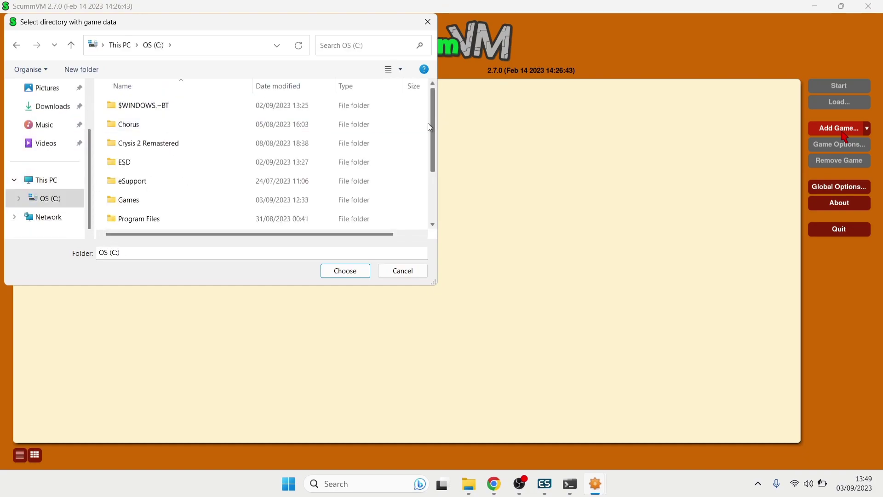
{"action": "left_click_drag", "start_coordinate": [432, 115], "coordinate": [432, 133]}
{"action": "double_click", "coordinate": [183, 177]}
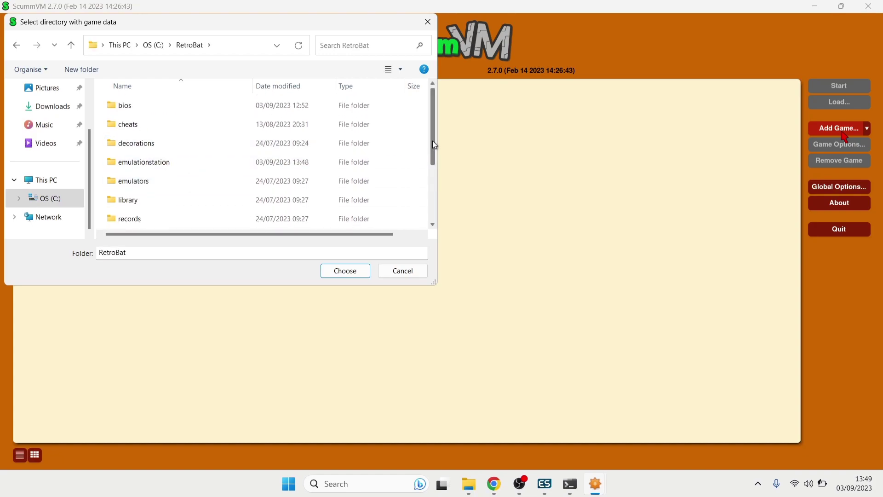
{"action": "left_click_drag", "start_coordinate": [432, 141], "coordinate": [434, 176]}
{"action": "left_click", "coordinate": [227, 178]}
{"action": "double_click", "coordinate": [228, 177]}
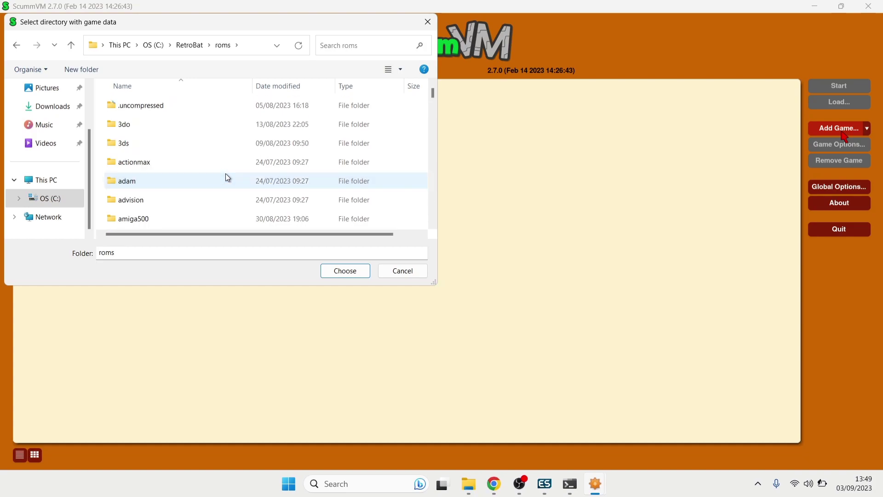
- Choose the Dreamweb folder inside scummvm as the game directory and accept the DreamWeb (CD/DOS/English) game settings
{"action": "left_click_drag", "start_coordinate": [432, 93], "coordinate": [432, 187]}
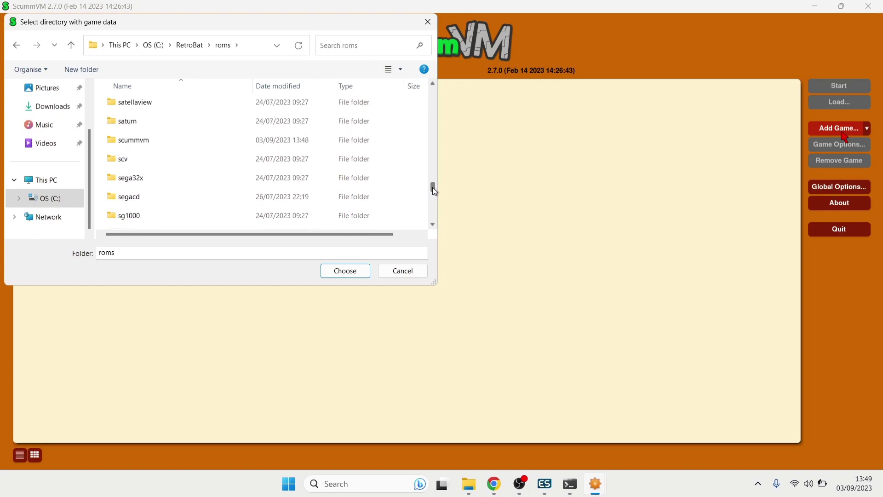
{"action": "double_click", "coordinate": [162, 139]}
{"action": "left_click", "coordinate": [153, 107]}
{"action": "left_click", "coordinate": [341, 275]}
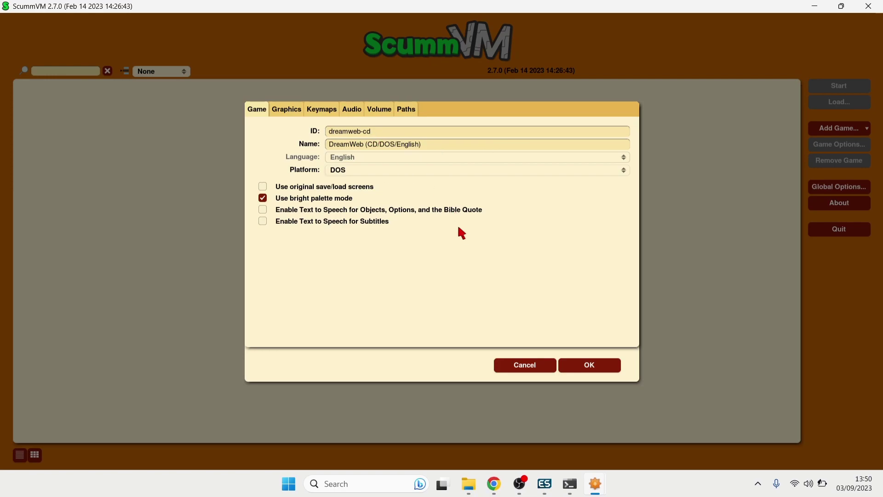
{"action": "left_click", "coordinate": [593, 371]}
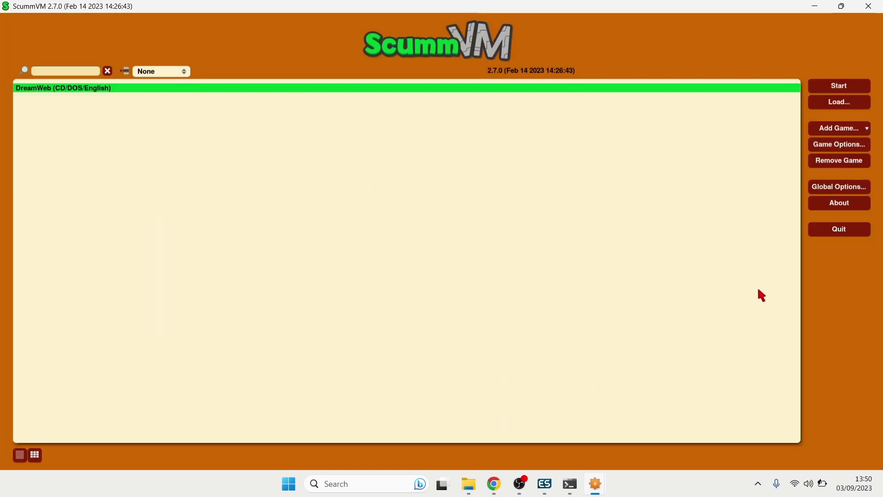
- Quit ScummVM, and quit RetroBat from its main menu to return to the desktop
{"action": "left_click", "coordinate": [851, 230]}
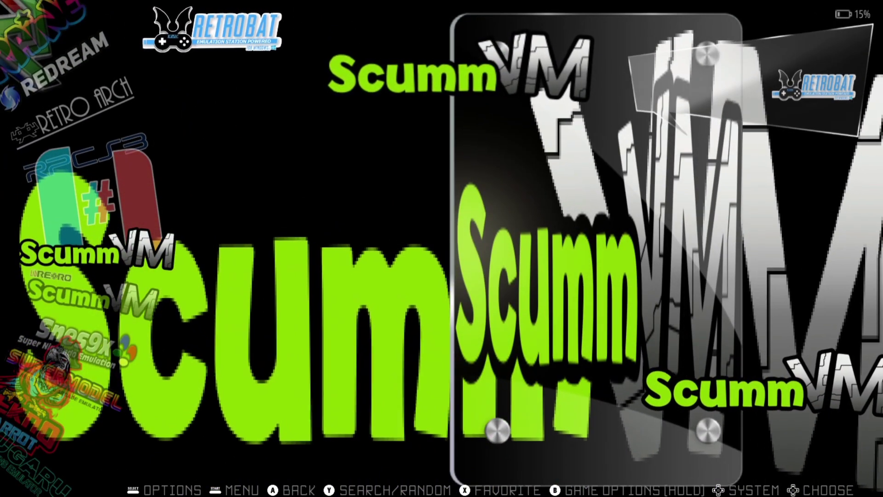
{"action": "key", "text": "Escape"}
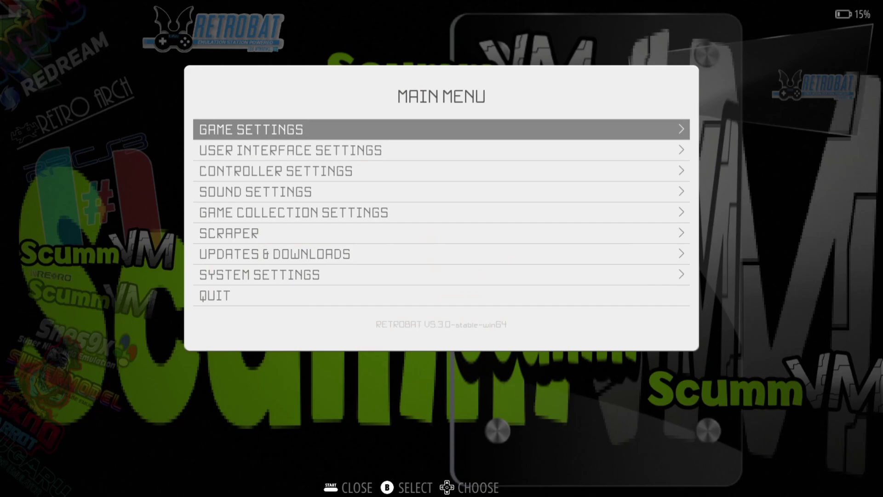
{"action": "key", "text": "Down"}
{"action": "key", "text": "Down"}
{"action": "key", "text": "Down"}
{"action": "key", "text": "Down"}
{"action": "key", "text": "Down"}
{"action": "key", "text": "Down"}
{"action": "key", "text": "Down"}
{"action": "key", "text": "Down"}
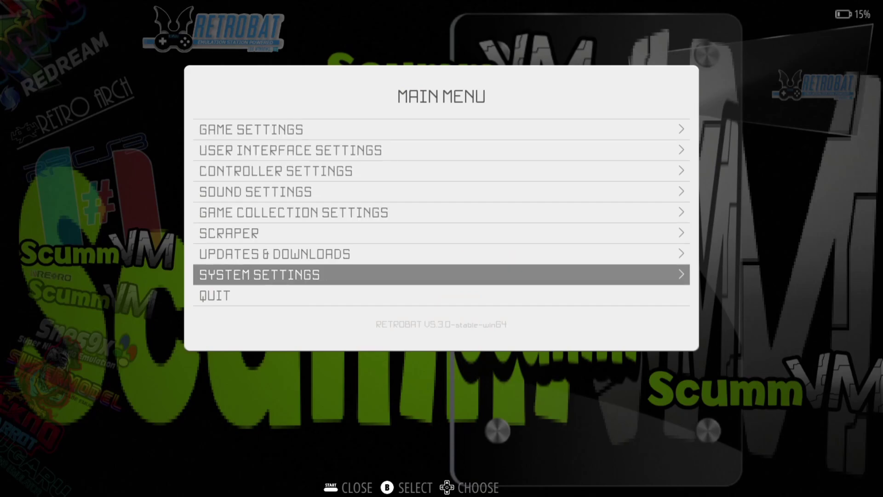
{"action": "key", "text": "Return"}
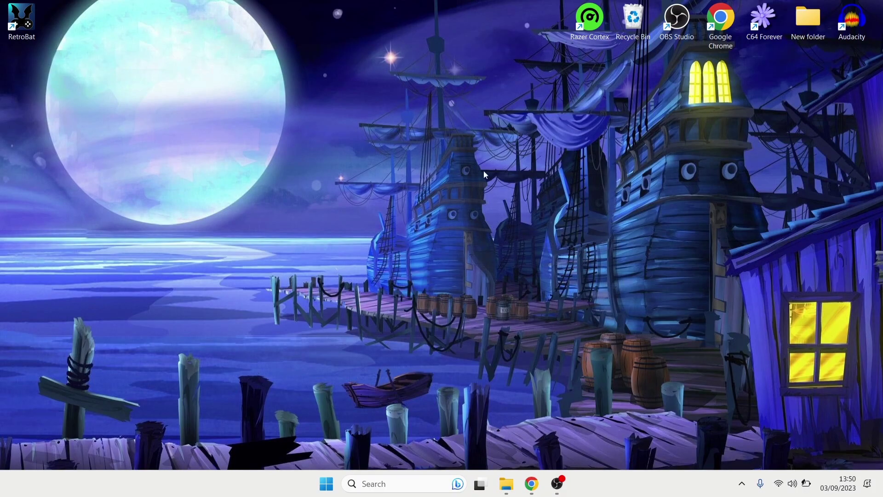
- Open the RetroBat shortcut's file location and go into the scummvm folder inside roms
{"action": "right_click", "coordinate": [30, 33]}
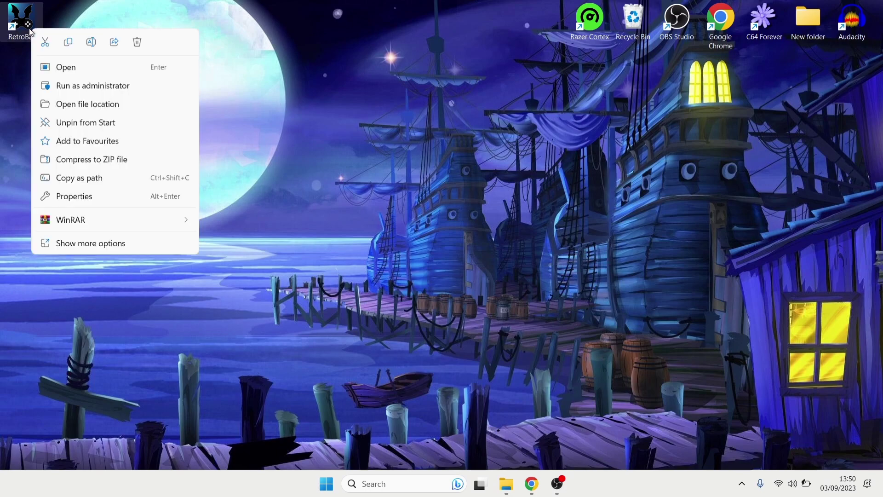
{"action": "left_click", "coordinate": [92, 104]}
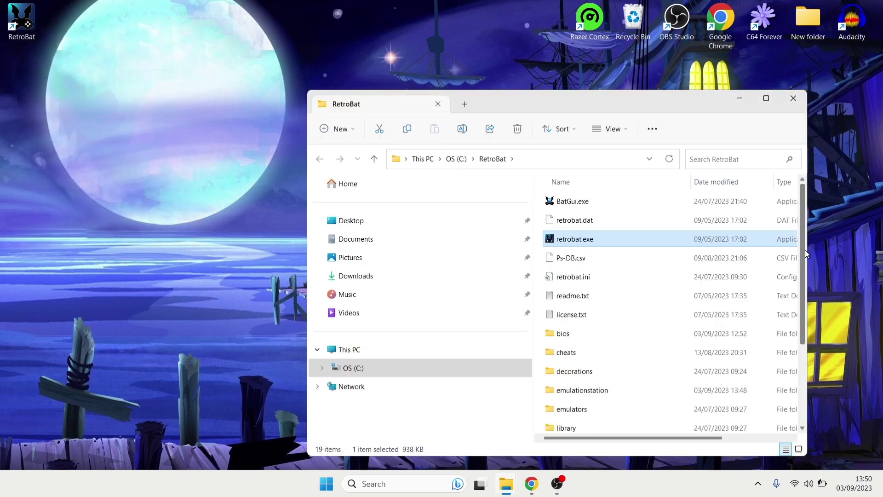
{"action": "left_click_drag", "start_coordinate": [805, 250], "coordinate": [805, 339]}
{"action": "double_click", "coordinate": [627, 349]}
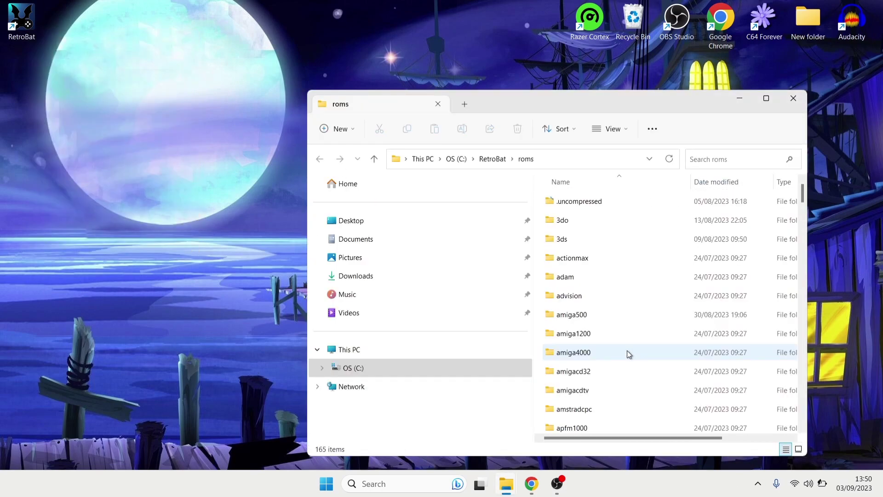
{"action": "left_click_drag", "start_coordinate": [802, 189], "coordinate": [807, 354]}
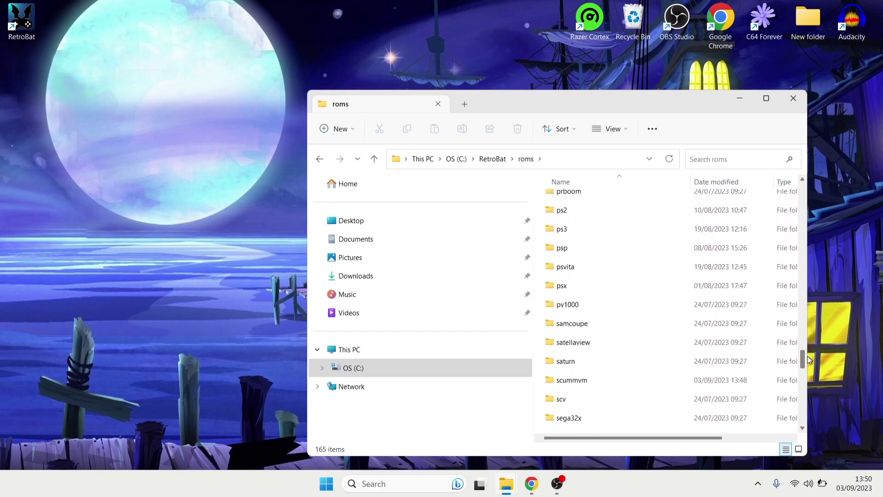
{"action": "double_click", "coordinate": [612, 380]}
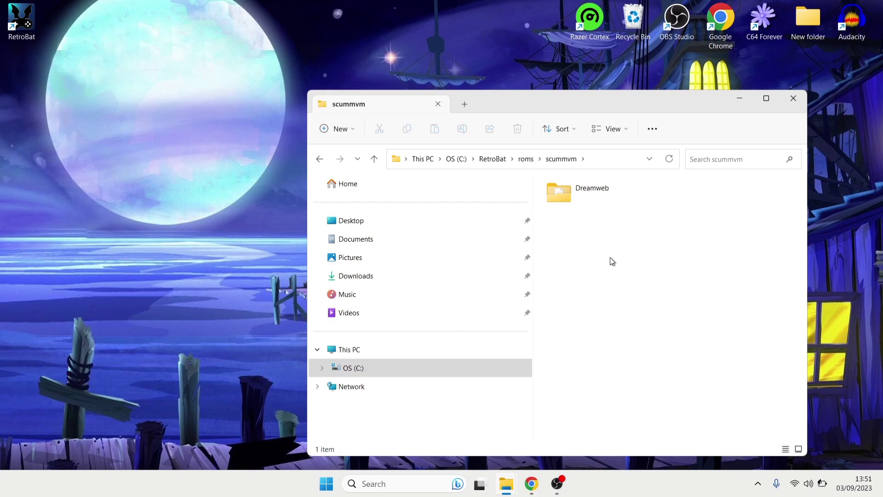
- Check in the folder's view options whether file name extensions are set to show
{"action": "left_click", "coordinate": [614, 129]}
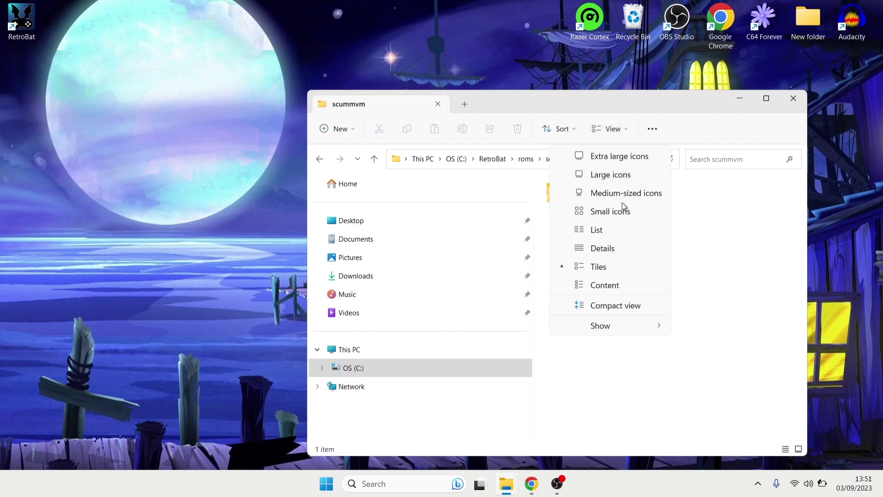
{"action": "mouse_move", "coordinate": [625, 327]}
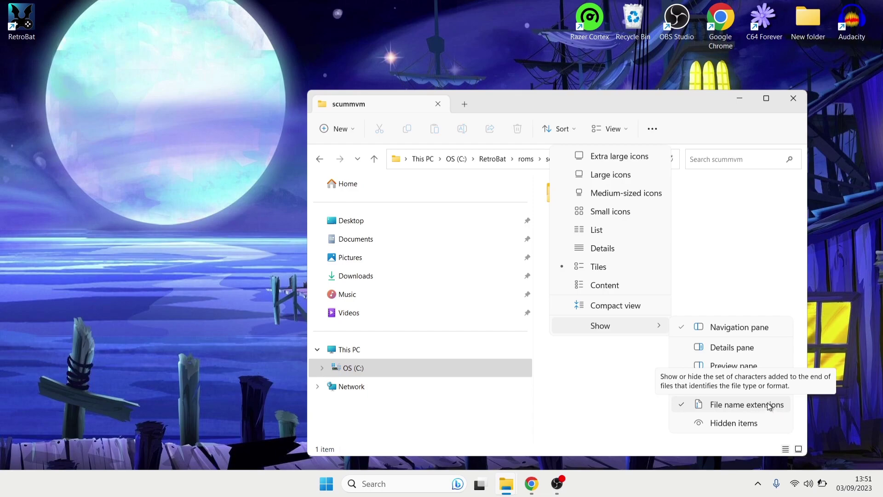
{"action": "left_click", "coordinate": [740, 263]}
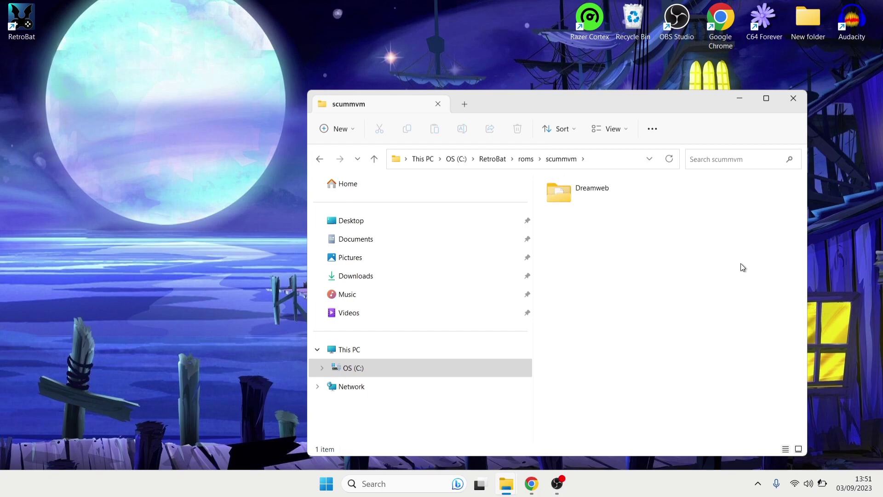
- Create a text document named Dreamweb.txt inside the Dreamweb folder and open it for editing
{"action": "left_click", "coordinate": [591, 196]}
{"action": "double_click", "coordinate": [589, 195]}
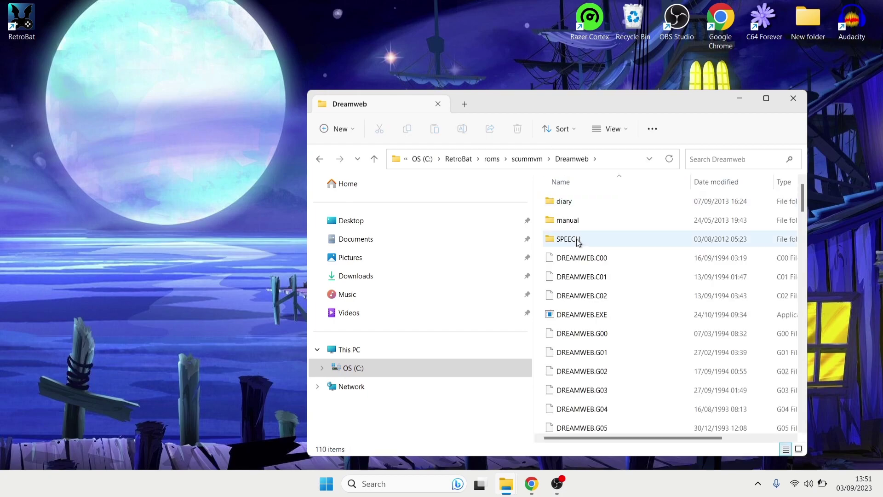
{"action": "right_click", "coordinate": [538, 261]}
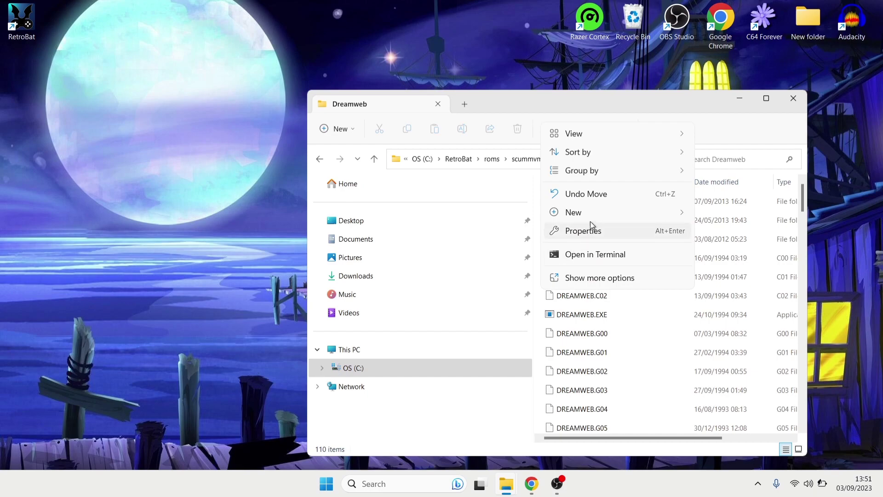
{"action": "mouse_move", "coordinate": [592, 213]}
{"action": "left_click", "coordinate": [737, 289]}
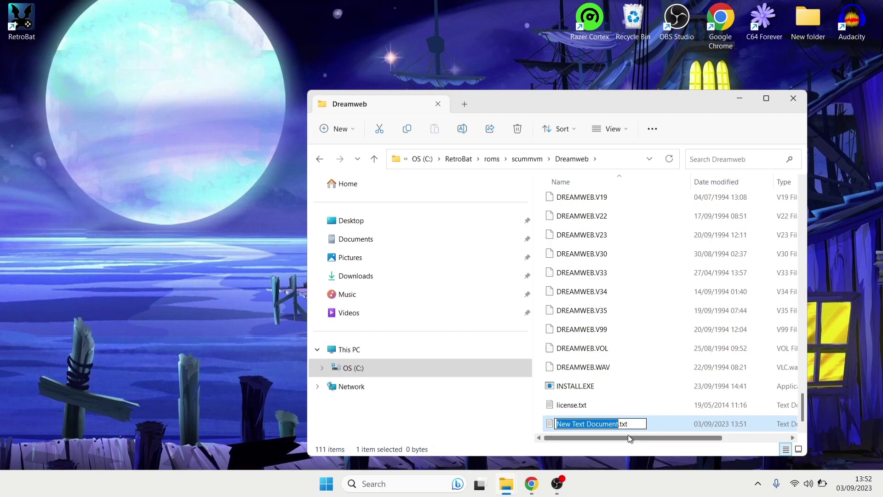
{"action": "type", "text": "Dreamwe"}
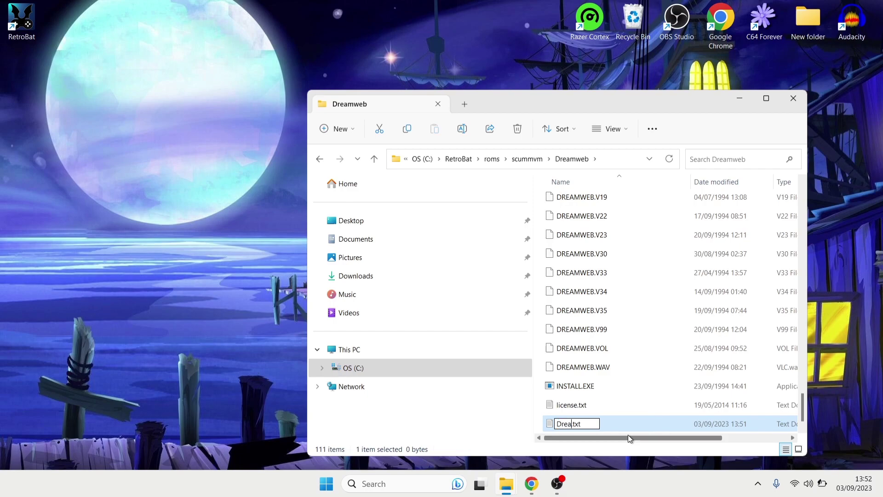
{"action": "type", "text": "b"}
{"action": "left_click", "coordinate": [601, 388]}
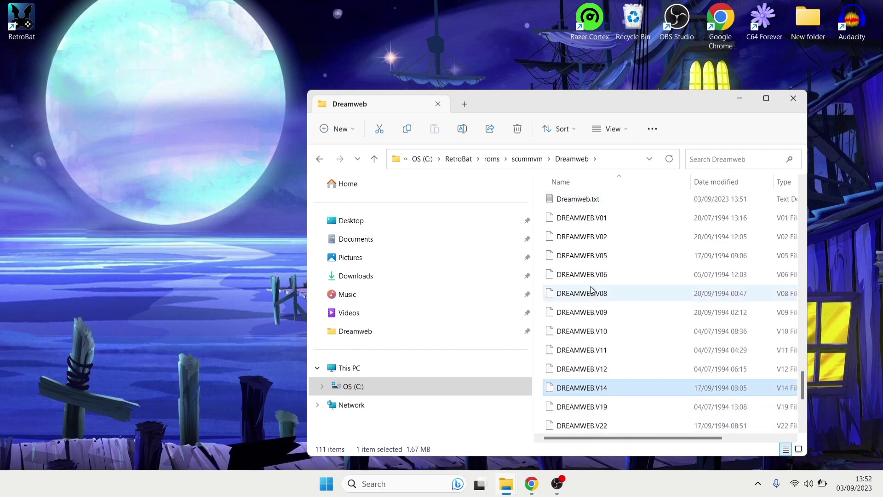
{"action": "double_click", "coordinate": [593, 201]}
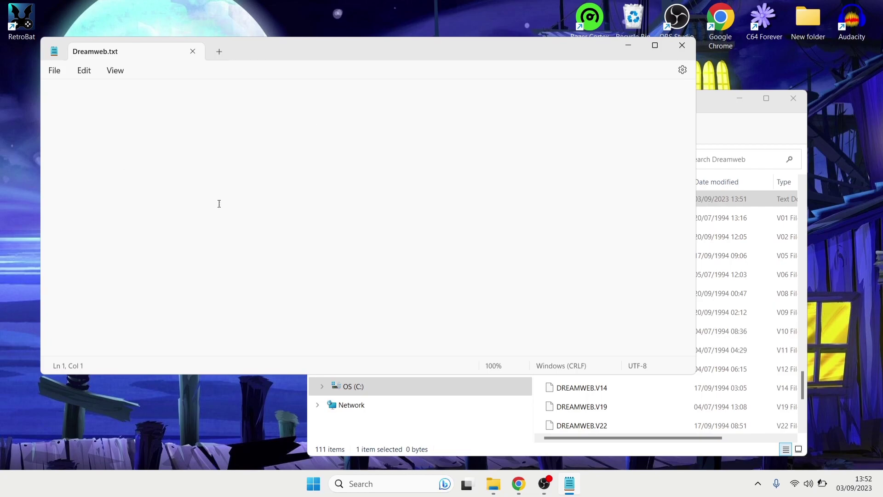
- Switch to Chrome and copy "dreamweb", the ID after the colon in DreamWeb's row, from ScummVM's compatibility page, then minimise the browser
{"action": "left_click", "coordinate": [519, 483]}
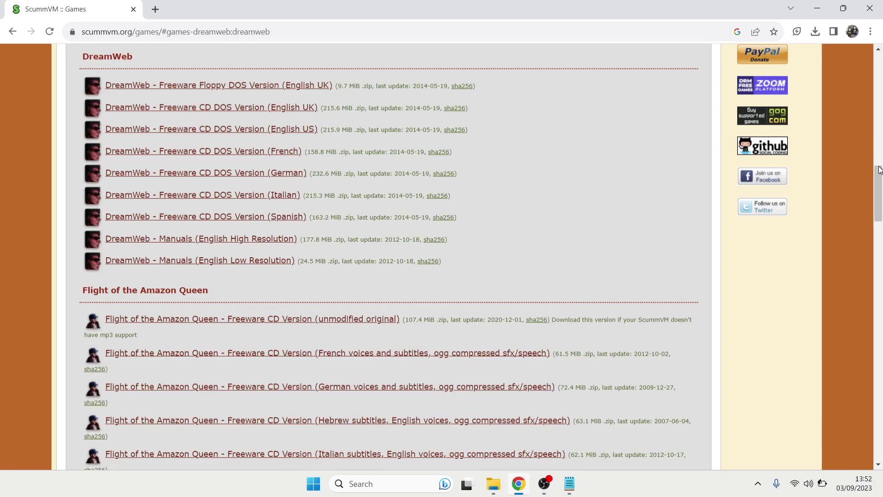
{"action": "left_click_drag", "start_coordinate": [878, 173], "coordinate": [880, 50]}
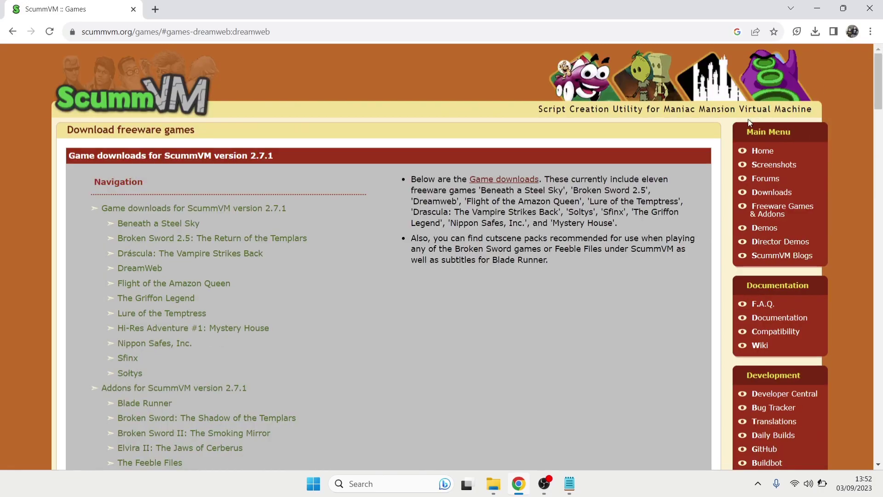
{"action": "left_click", "coordinate": [780, 335]}
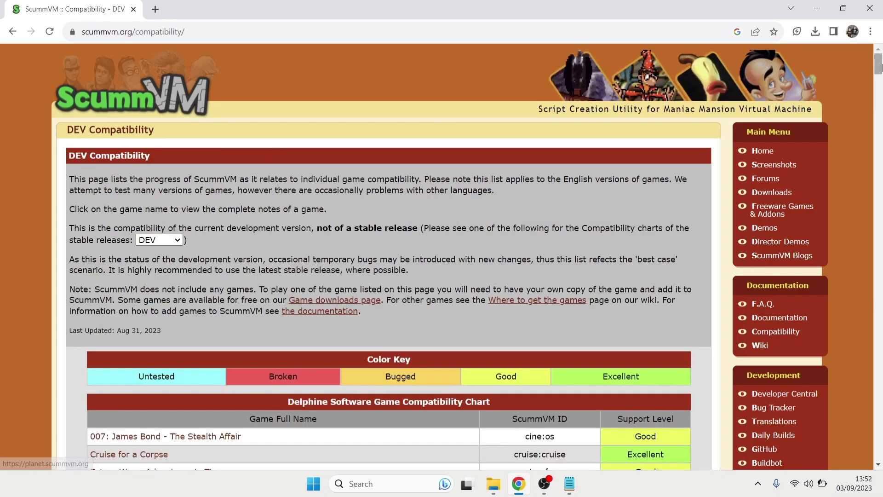
{"action": "left_click_drag", "start_coordinate": [880, 63], "coordinate": [879, 108]}
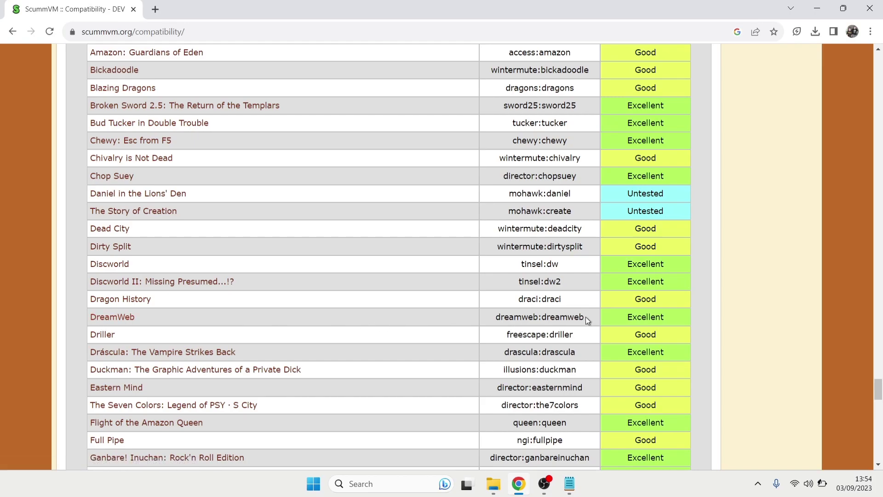
{"action": "left_click_drag", "start_coordinate": [585, 315], "coordinate": [543, 318]}
{"action": "right_click", "coordinate": [554, 322]}
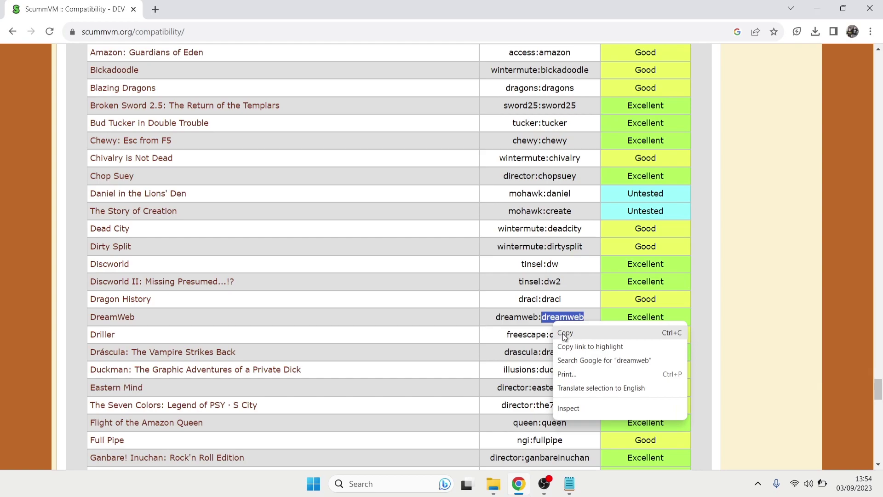
{"action": "left_click", "coordinate": [563, 335]}
{"action": "left_click", "coordinate": [817, 9]}
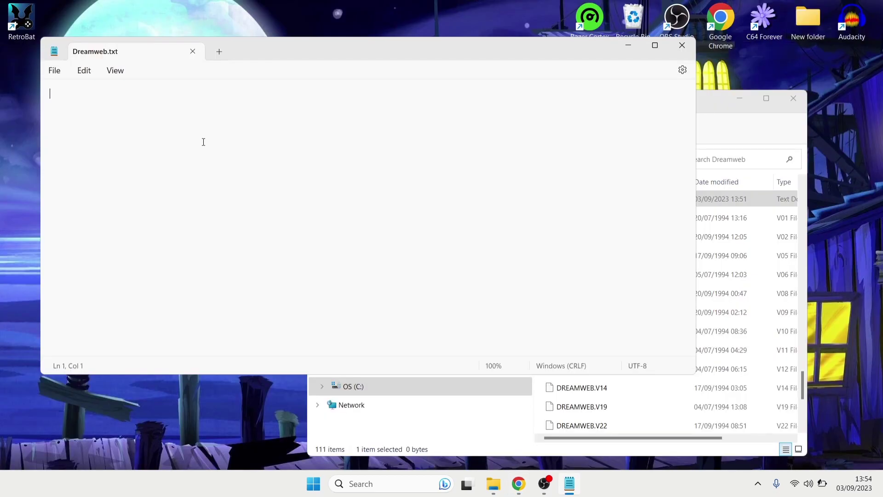
- Paste the ID dreamweb into Dreamweb.txt, save the file and close it
{"action": "right_click", "coordinate": [166, 136]}
{"action": "left_click", "coordinate": [223, 219]}
{"action": "left_click", "coordinate": [55, 74]}
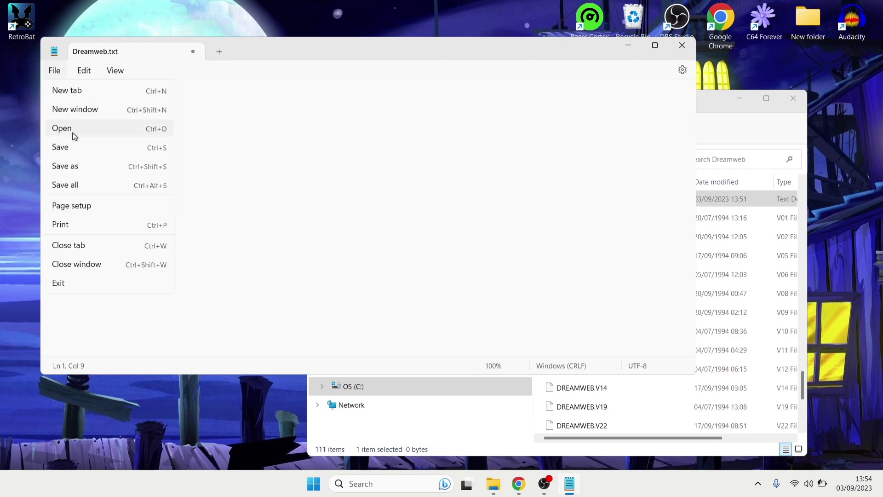
{"action": "left_click", "coordinate": [75, 148]}
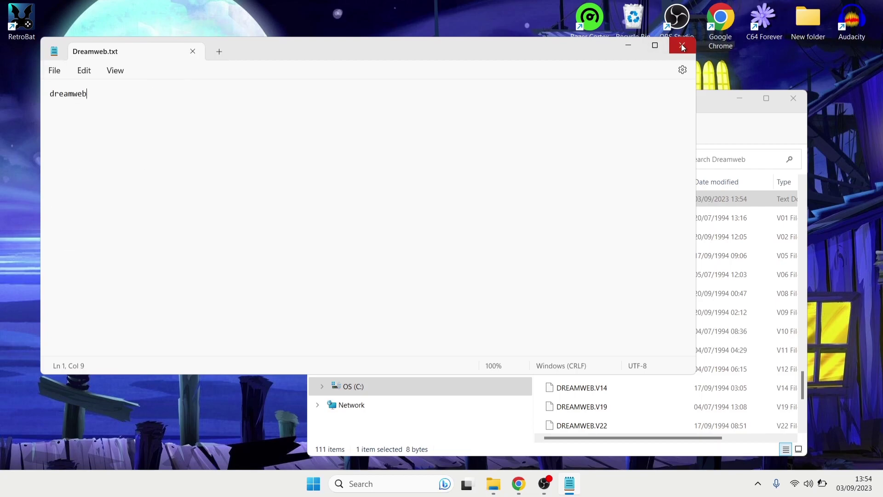
{"action": "left_click", "coordinate": [681, 45]}
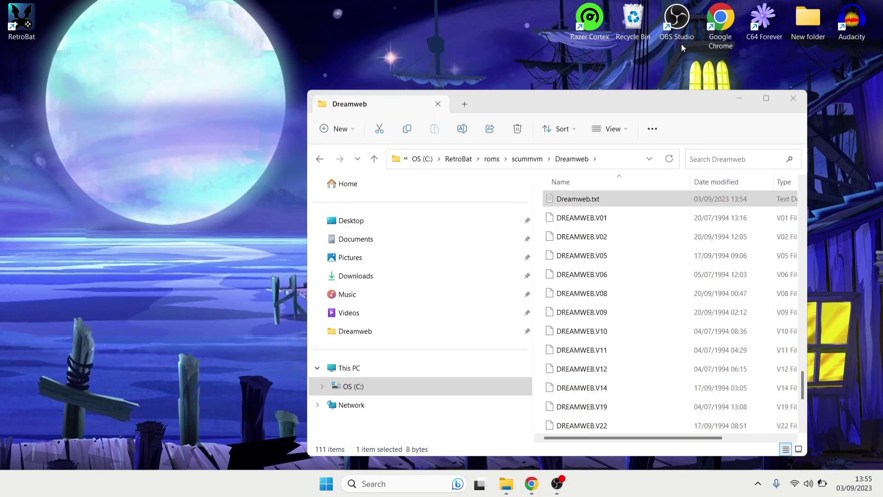
- Rename Dreamweb.txt to Dreamweb.scummvm, accept the extension change and close the folder window
{"action": "left_click", "coordinate": [588, 198]}
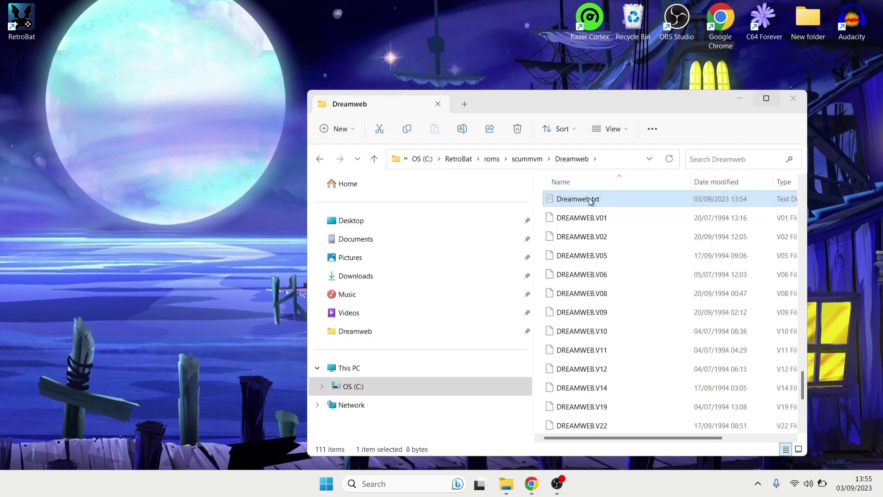
{"action": "right_click", "coordinate": [589, 198]}
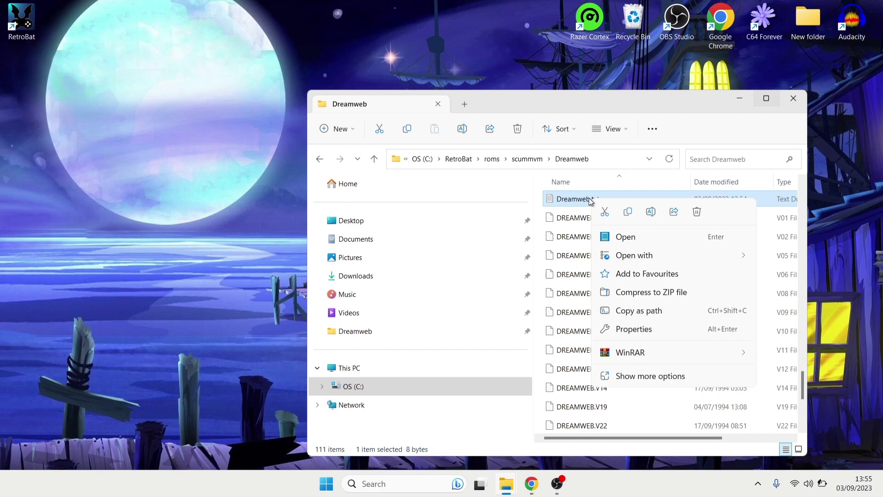
{"action": "left_click", "coordinate": [641, 377]}
{"action": "left_click", "coordinate": [636, 413]}
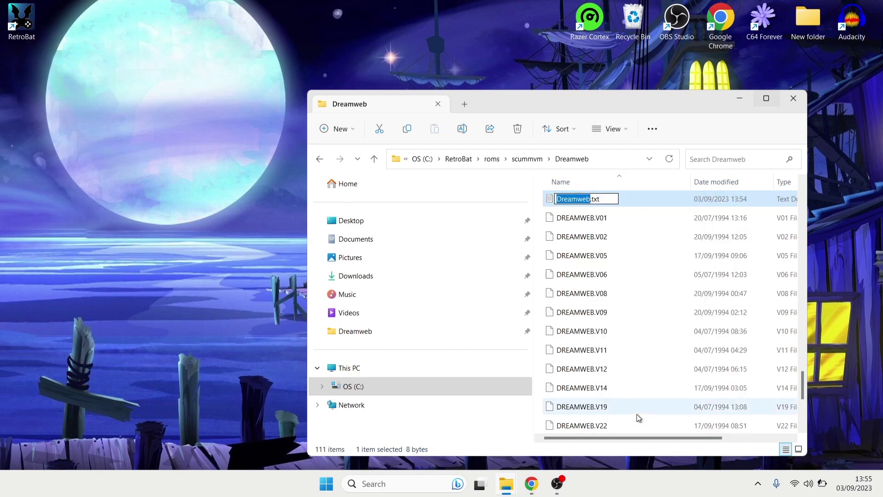
{"action": "key", "text": "End"}
{"action": "key", "text": "BackSpace"}
{"action": "key", "text": "BackSpace"}
{"action": "key", "text": "BackSpace"}
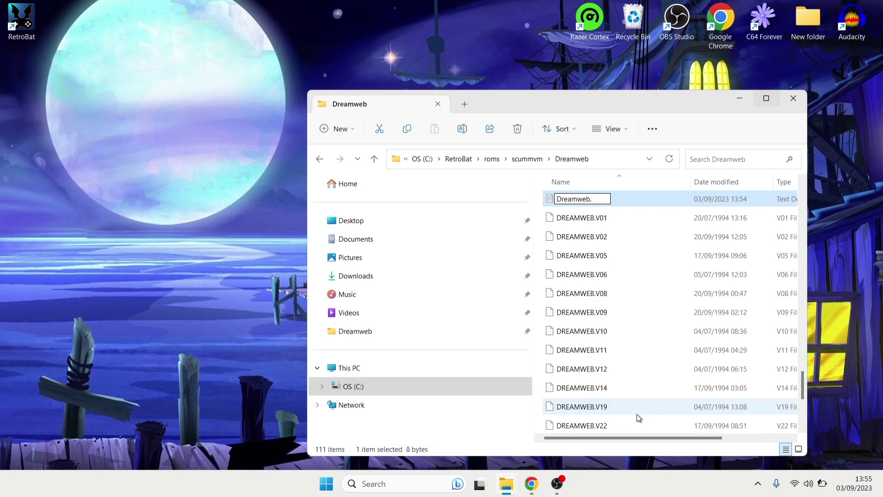
{"action": "type", "text": "scummvm"}
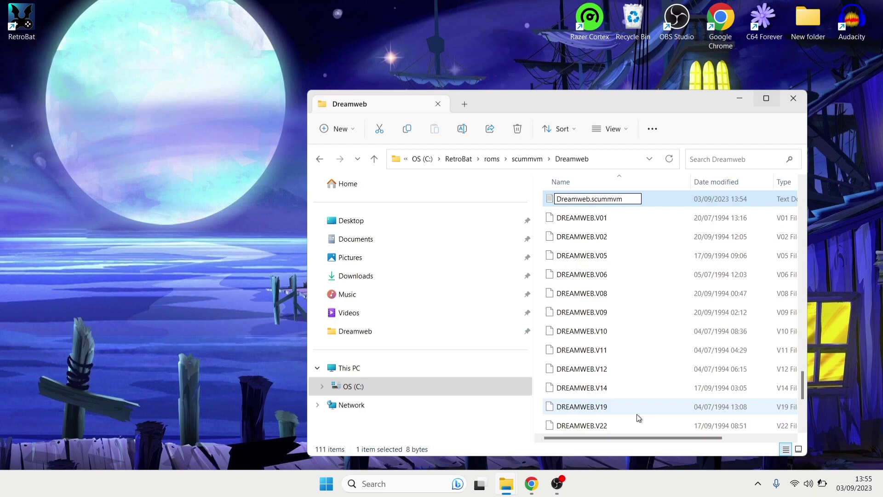
{"action": "key", "text": "Return"}
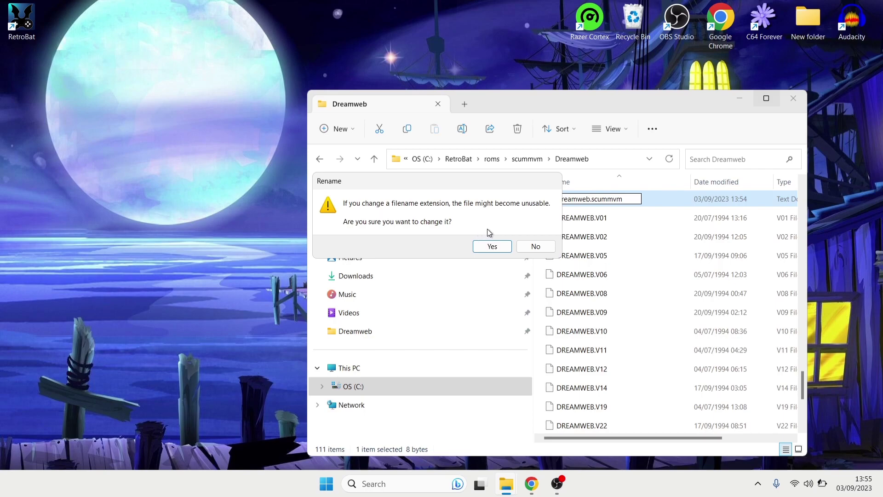
{"action": "left_click", "coordinate": [490, 247]}
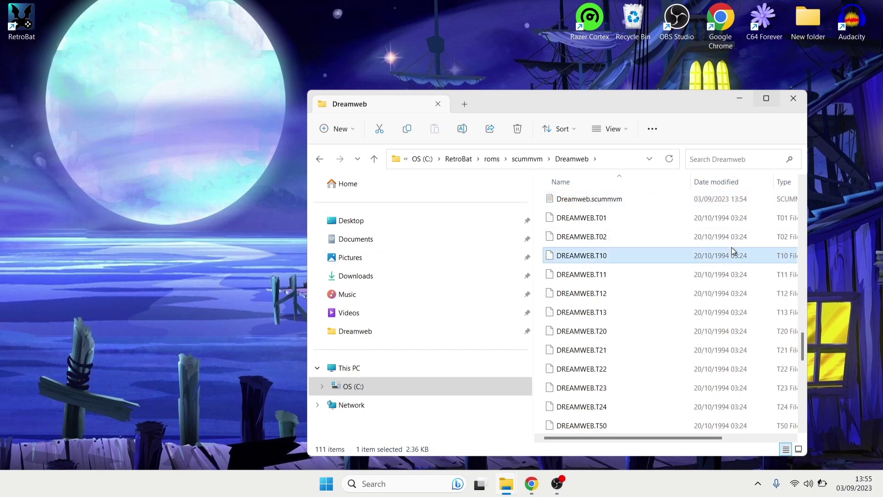
{"action": "left_click", "coordinate": [790, 98]}
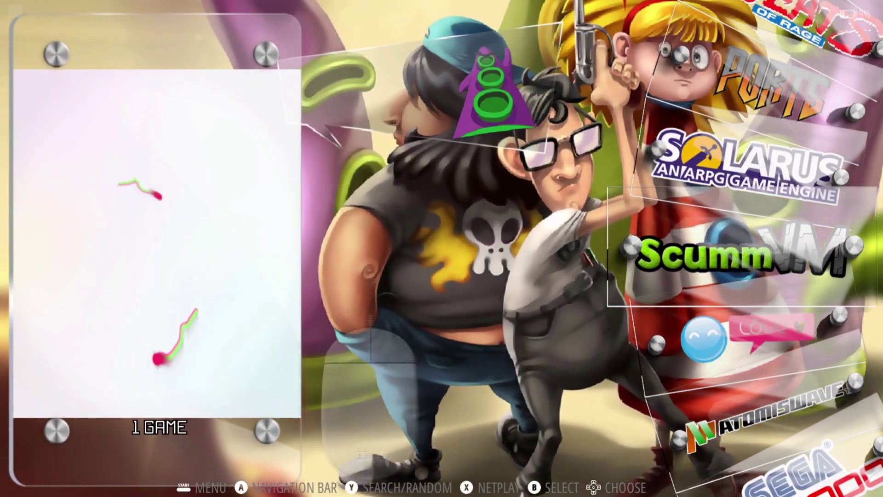
- Open the ScummVM game list and scrape its missing media from ScreenScraper
{"action": "key", "text": "Return"}
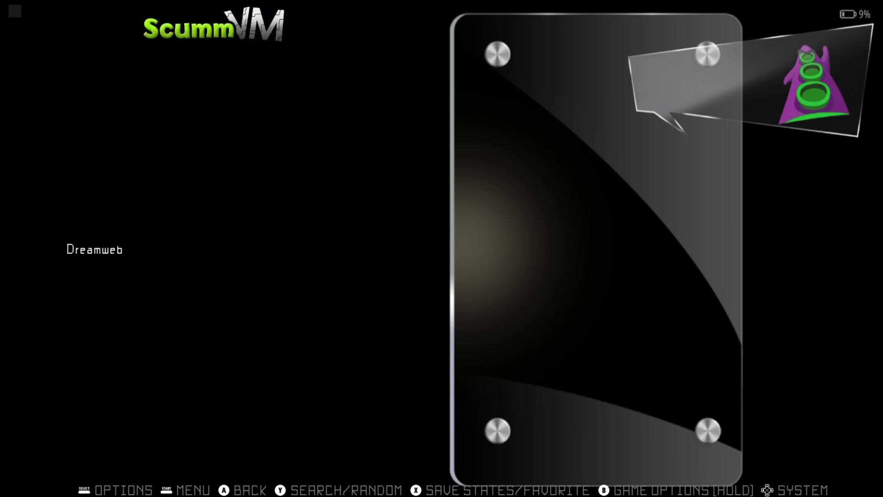
{"action": "key", "text": "Escape"}
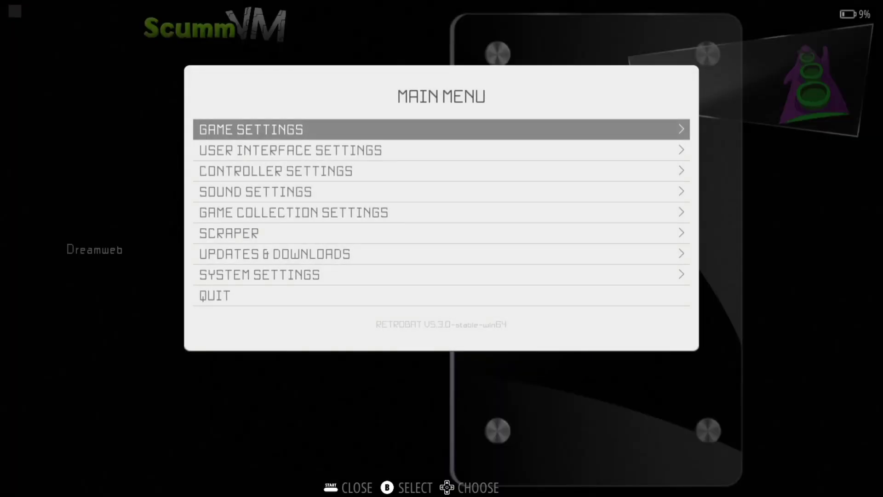
{"action": "key", "text": "Down"}
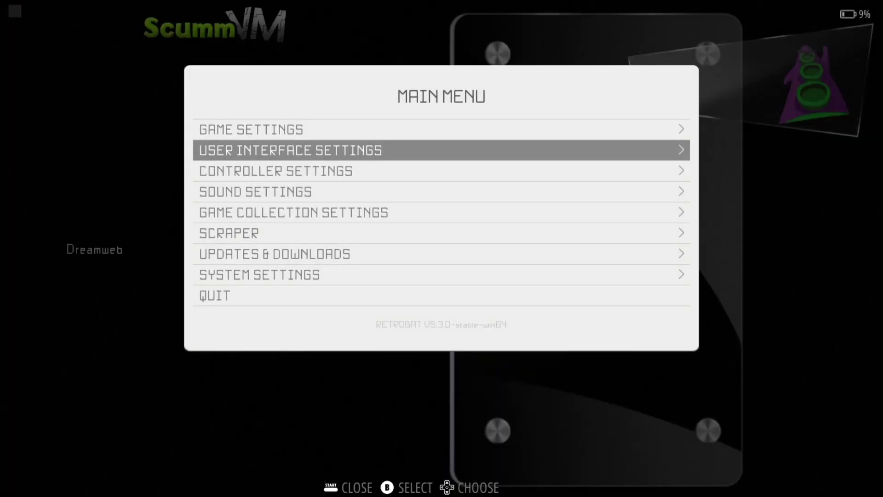
{"action": "key", "text": "Down"}
{"action": "key", "text": "Down"}
{"action": "key", "text": "Down"}
{"action": "key", "text": "Down"}
{"action": "key", "text": "Return"}
{"action": "key", "text": "Up"}
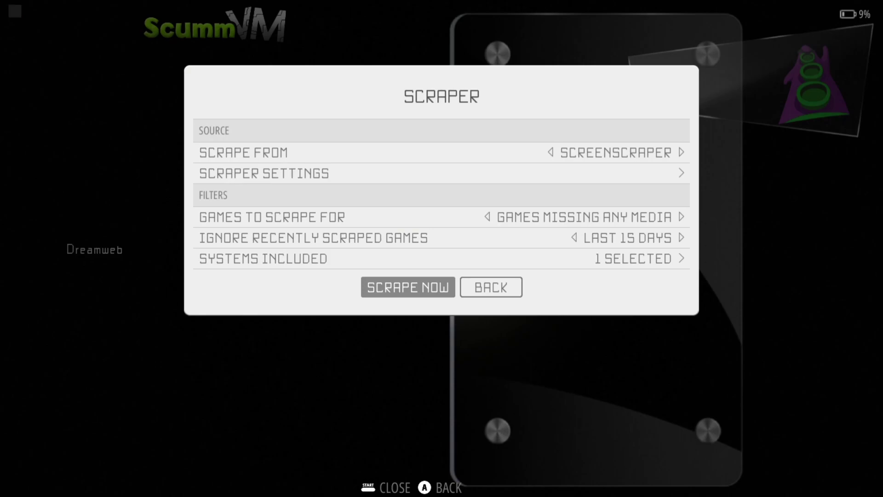
{"action": "key", "text": "Return"}
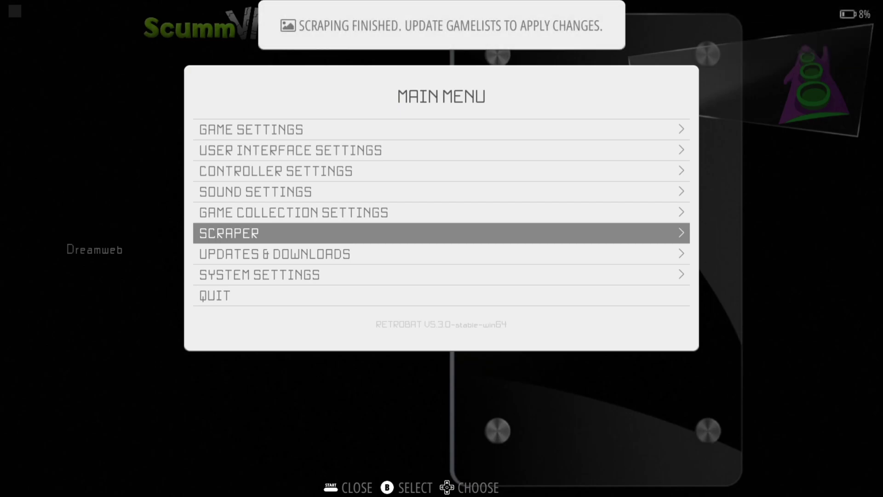
- Update the gamelists from the game settings to apply the scraped DreamWeb media
{"action": "key", "text": "Up"}
{"action": "key", "text": "Up"}
{"action": "key", "text": "Up"}
{"action": "key", "text": "Up"}
{"action": "key", "text": "Up"}
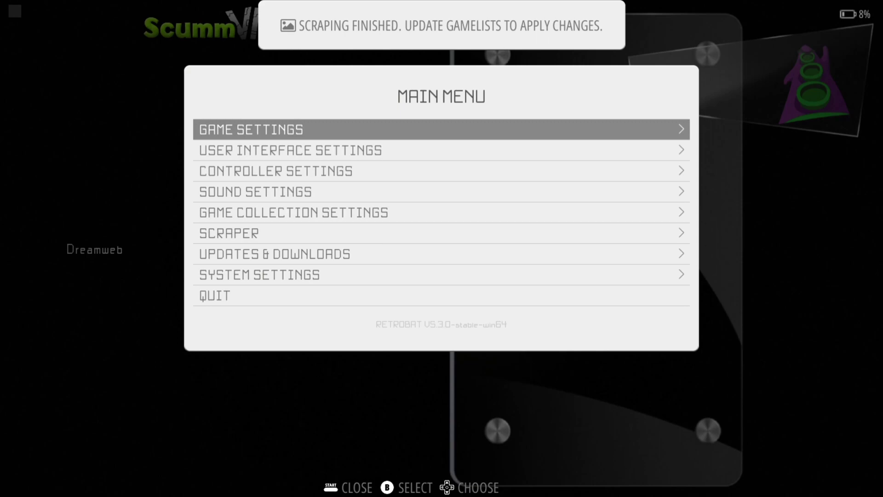
{"action": "key", "text": "Return"}
{"action": "key", "text": "Return"}
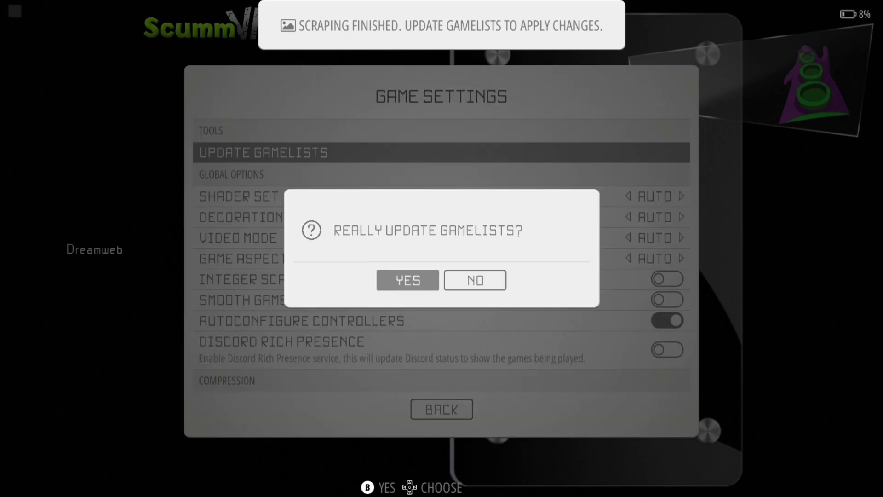
{"action": "key", "text": "Return"}
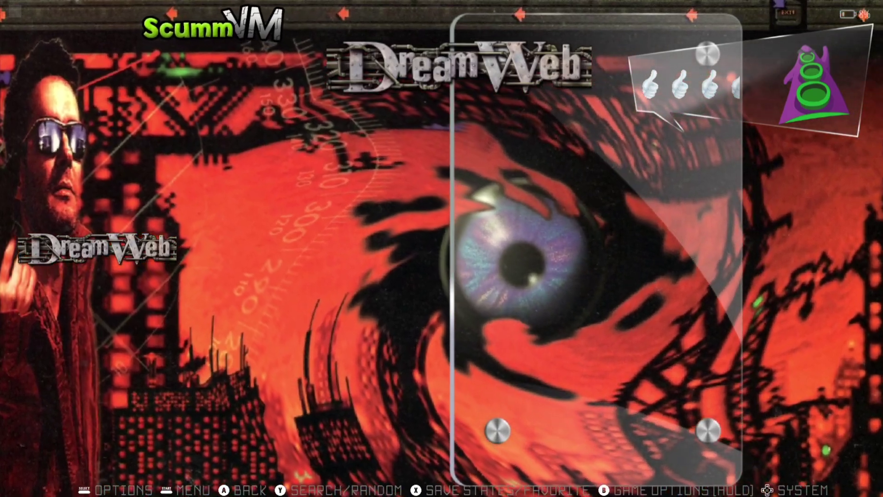
- Set the emulator in the ScummVM advanced system options to the standalone SCUMMVM and return to the game list
{"action": "key", "text": "BackSpace"}
{"action": "key", "text": "Up"}
{"action": "key", "text": "Up"}
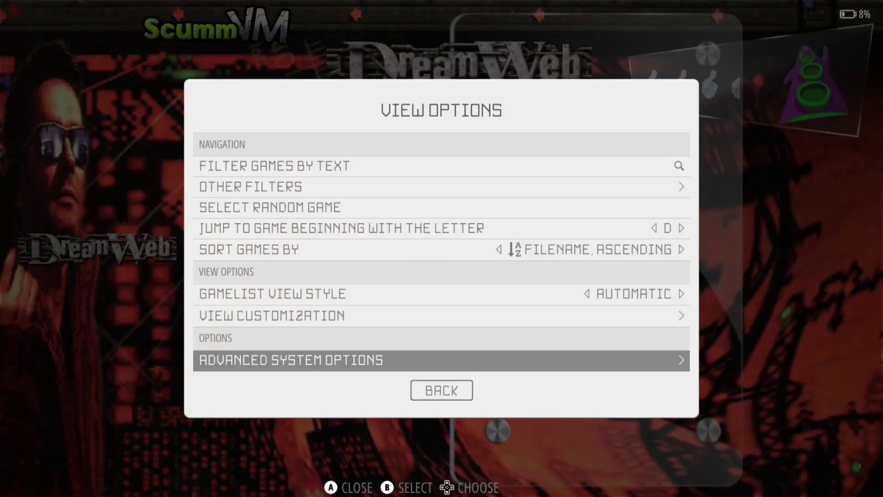
{"action": "key", "text": "Return"}
{"action": "key", "text": "Return"}
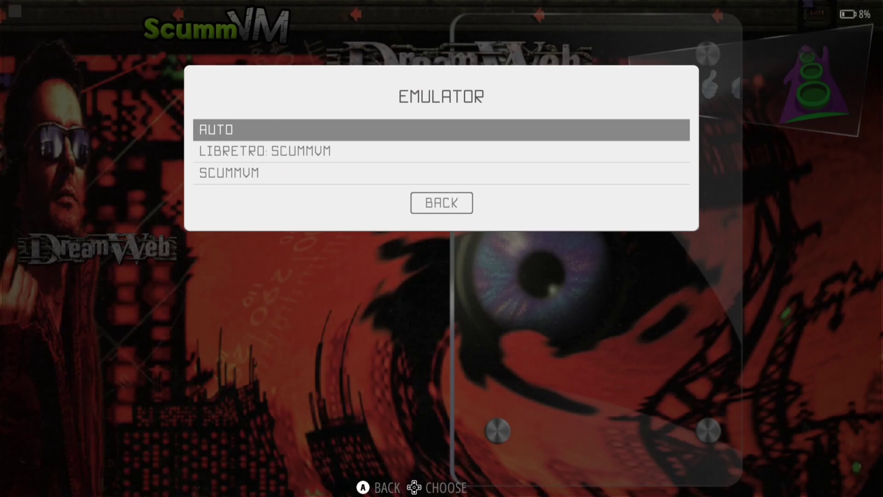
{"action": "key", "text": "Down"}
{"action": "key", "text": "Down"}
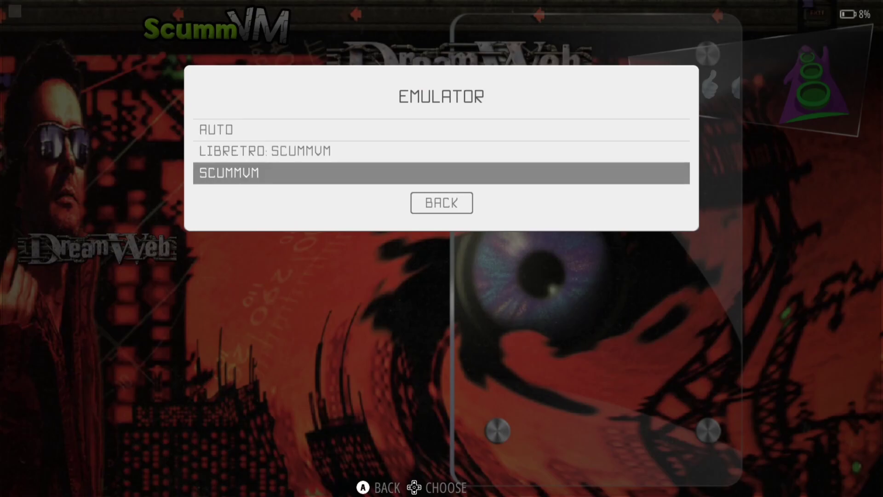
{"action": "key", "text": "Up"}
{"action": "key", "text": "Up"}
{"action": "key", "text": "Up"}
{"action": "key", "text": "Up"}
{"action": "key", "text": "Down"}
{"action": "key", "text": "Return"}
{"action": "key", "text": "Escape"}
{"action": "key", "text": "Escape"}
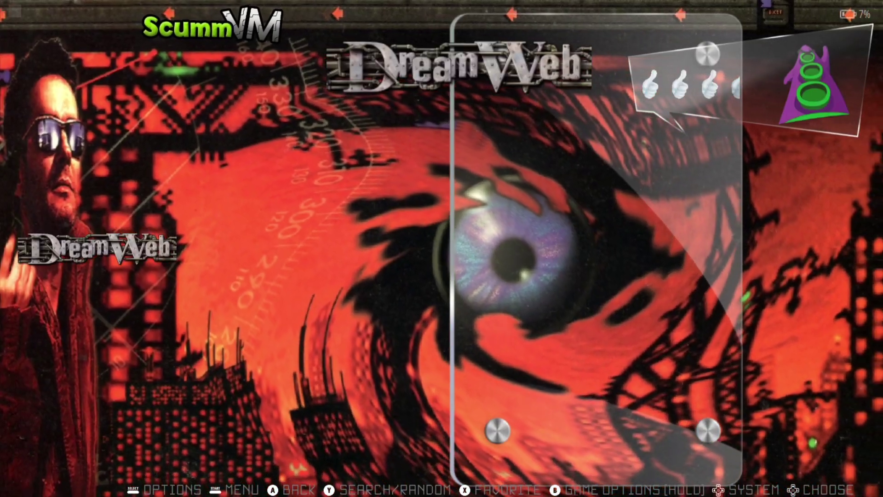
- Launch DreamWeb and agree to start it despite the missing BIOS files
{"action": "key", "text": "Return"}
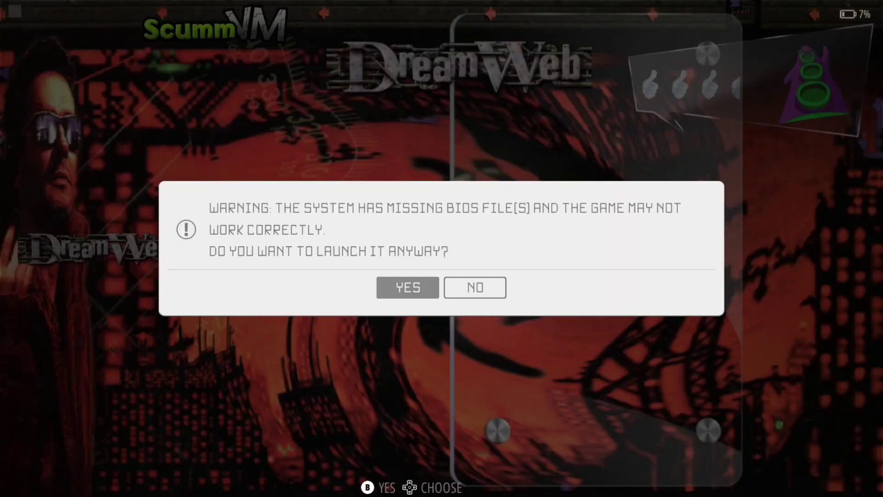
{"action": "key", "text": "Right"}
{"action": "key", "text": "Left"}
{"action": "key", "text": "Return"}
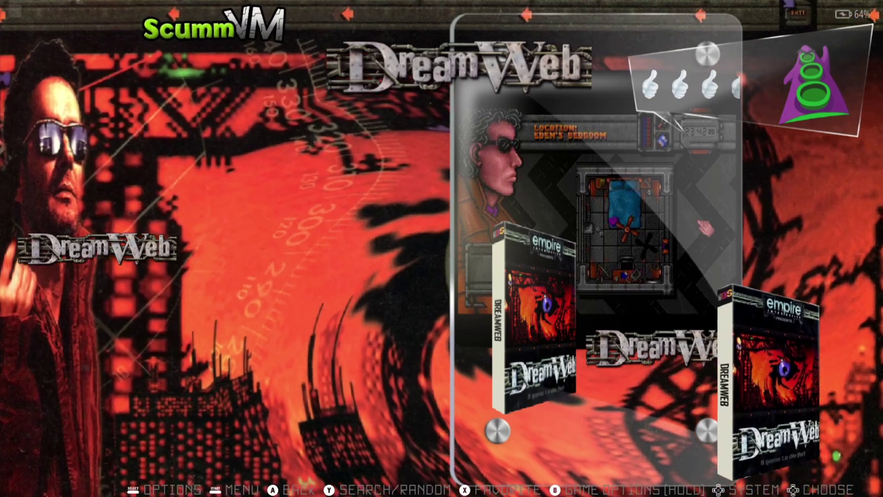
- Set the shader set to Curvature in the advanced system options for ScummVM
{"action": "key", "text": "F1"}
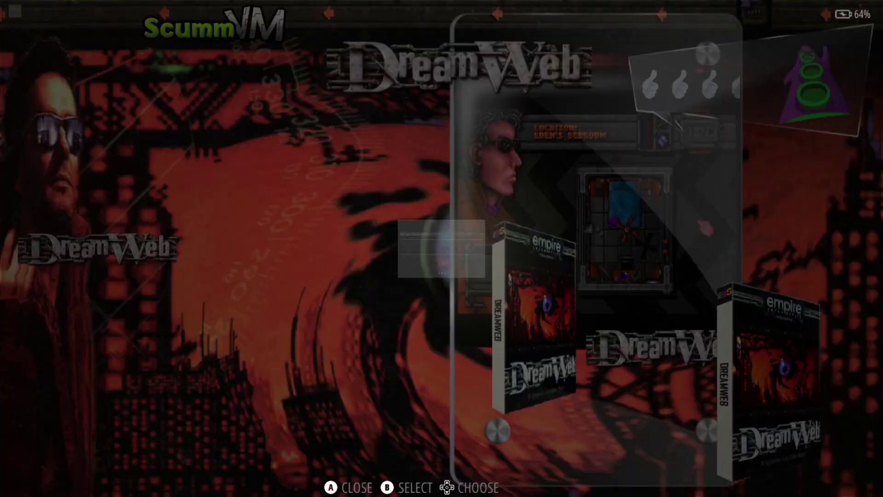
{"action": "key", "text": "Up"}
{"action": "key", "text": "Return"}
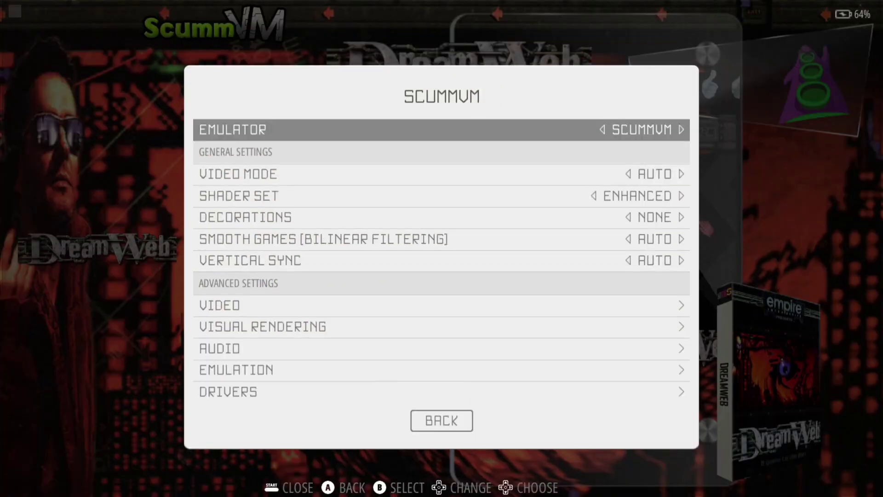
{"action": "key", "text": "Down"}
{"action": "key", "text": "Down"}
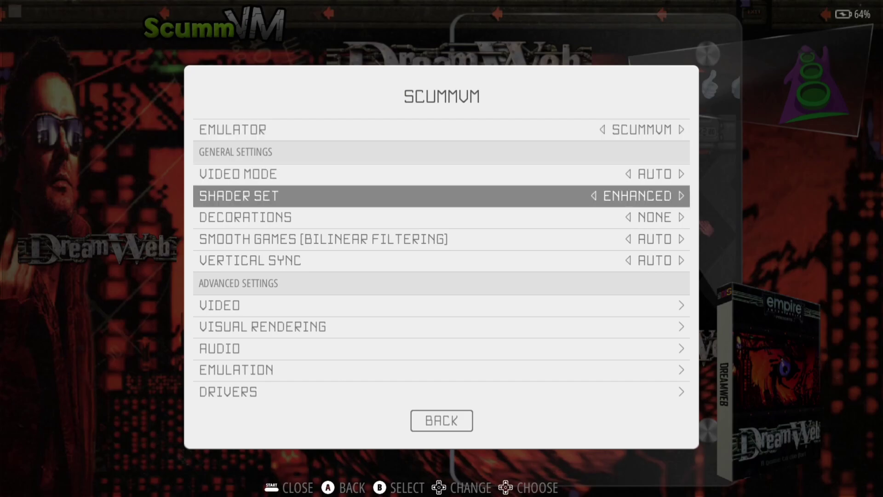
{"action": "key", "text": "Return"}
{"action": "key", "text": "Up"}
{"action": "key", "text": "Down"}
{"action": "key", "text": "Up"}
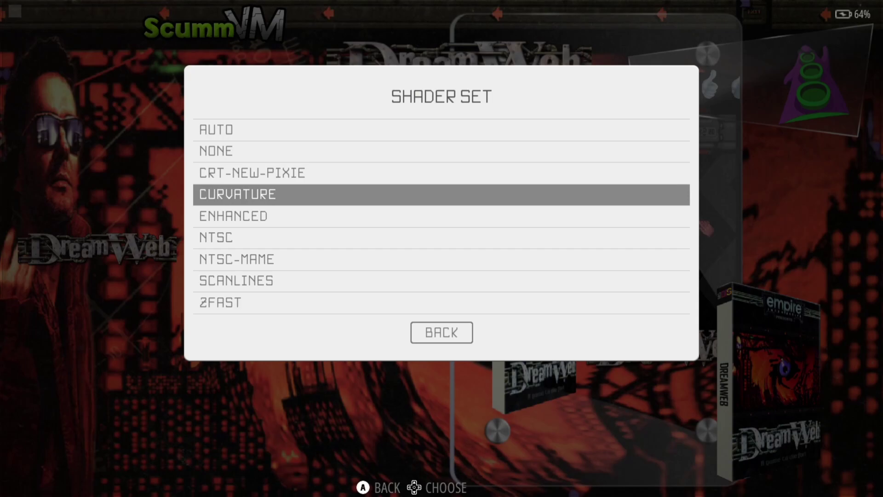
{"action": "key", "text": "Down"}
{"action": "key", "text": "Down"}
{"action": "key", "text": "Down"}
{"action": "key", "text": "Down"}
{"action": "key", "text": "Up"}
{"action": "key", "text": "Up"}
{"action": "key", "text": "Up"}
{"action": "key", "text": "Up"}
{"action": "key", "text": "Return"}
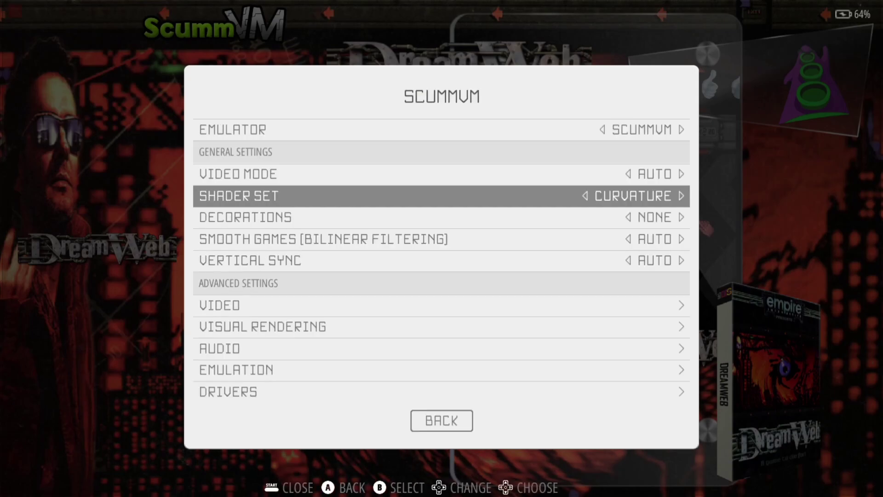
- Look through the available decorations and return to the ScummVM options without choosing one
{"action": "key", "text": "Down"}
{"action": "key", "text": "Return"}
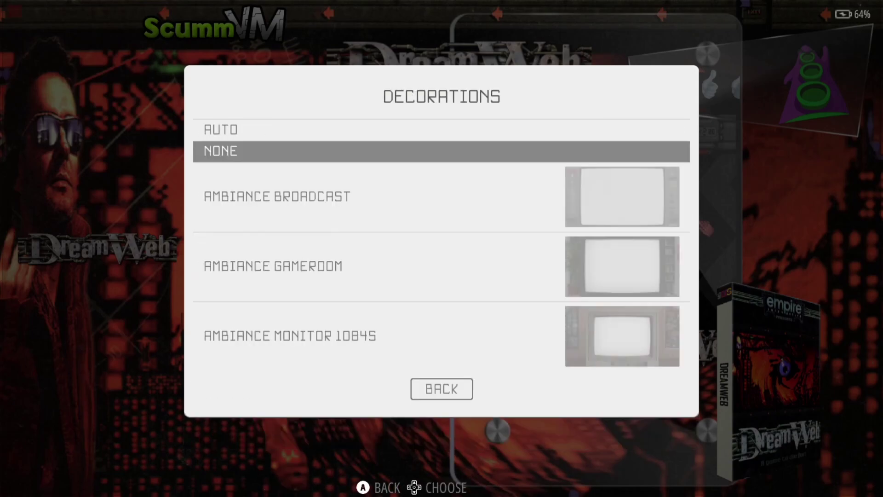
{"action": "key", "text": "Up"}
{"action": "key", "text": "Up"}
{"action": "key", "text": "Up"}
{"action": "key", "text": "Up"}
{"action": "key", "text": "Down"}
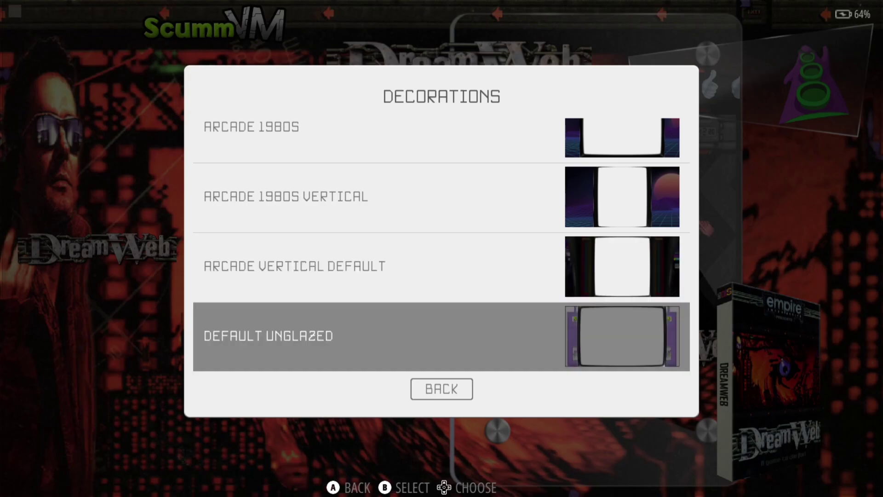
{"action": "key", "text": "Down"}
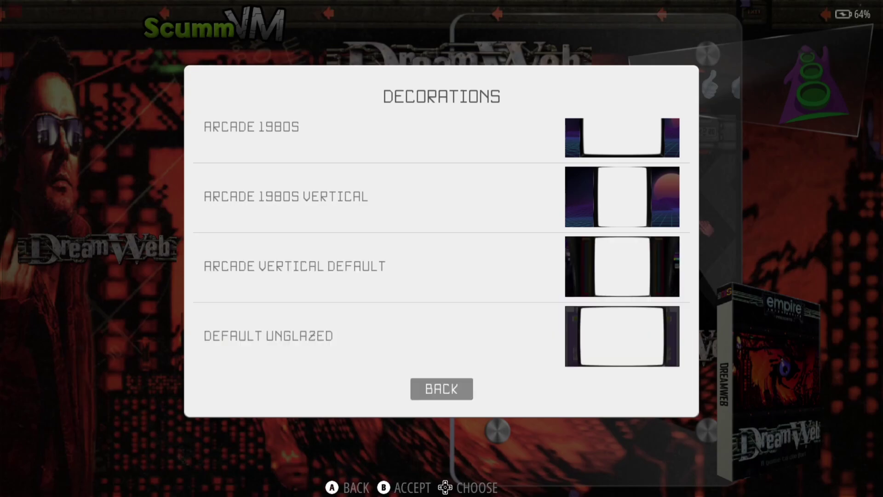
{"action": "key", "text": "Down"}
{"action": "key", "text": "Return"}
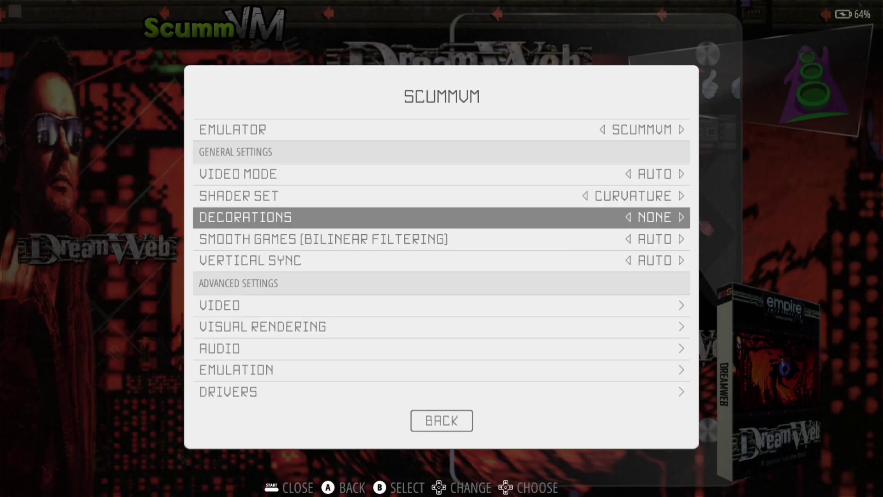
- Turn on bilinear filtering for smooth games and set vertical sync to Yes
{"action": "key", "text": "Down"}
{"action": "key", "text": "Return"}
{"action": "key", "text": "Down"}
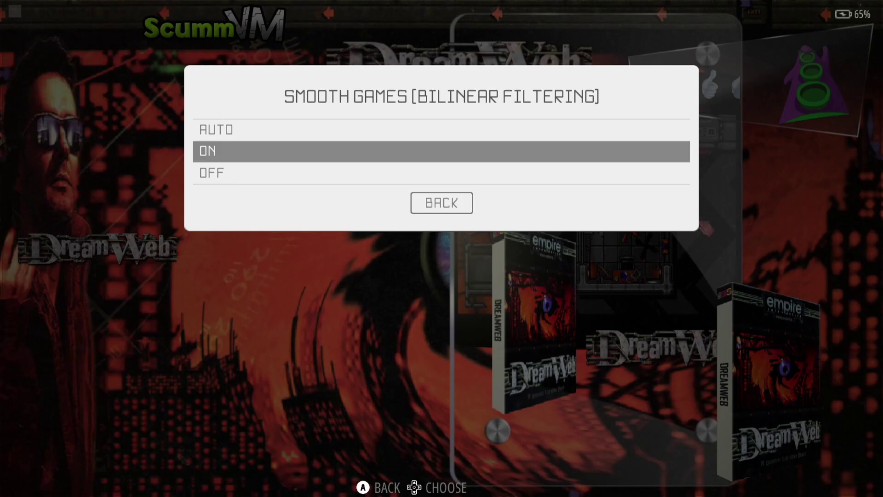
{"action": "key", "text": "Return"}
{"action": "key", "text": "Down"}
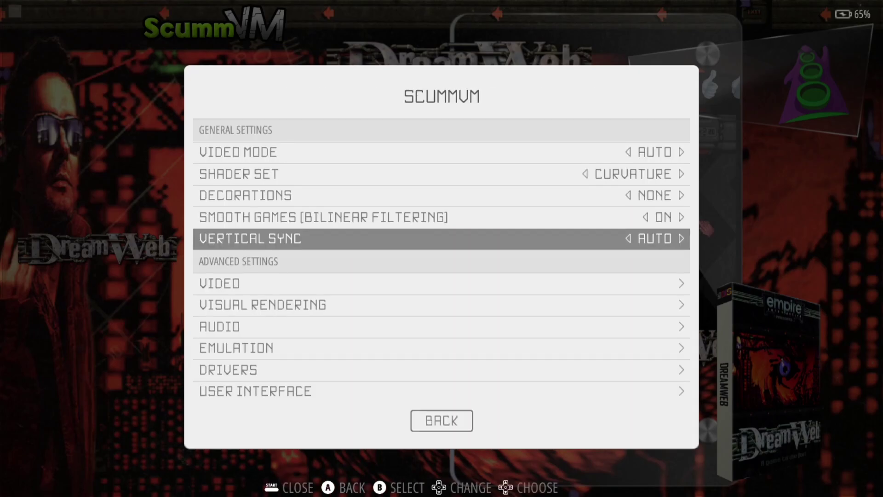
{"action": "key", "text": "Return"}
{"action": "key", "text": "Down"}
{"action": "key", "text": "Return"}
- Open the visual rendering settings and look through the scaler options, keeping Auto
{"action": "key", "text": "Down"}
{"action": "key", "text": "Down"}
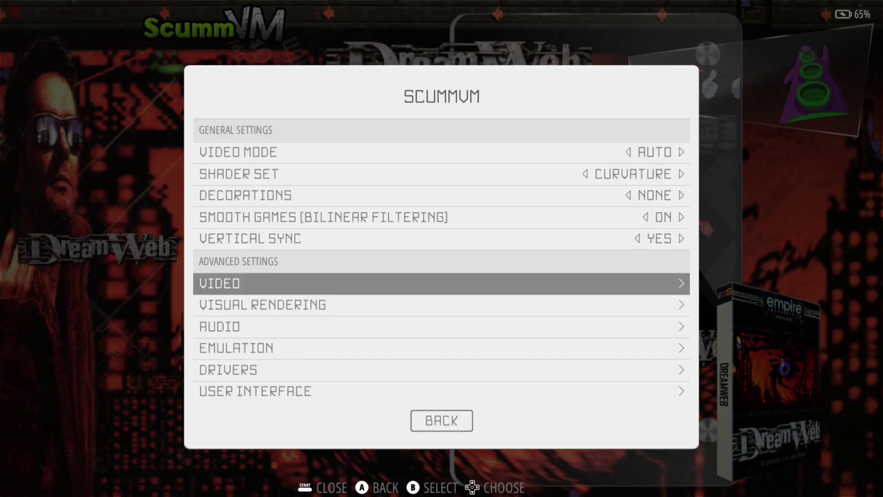
{"action": "key", "text": "Return"}
{"action": "key", "text": "Return"}
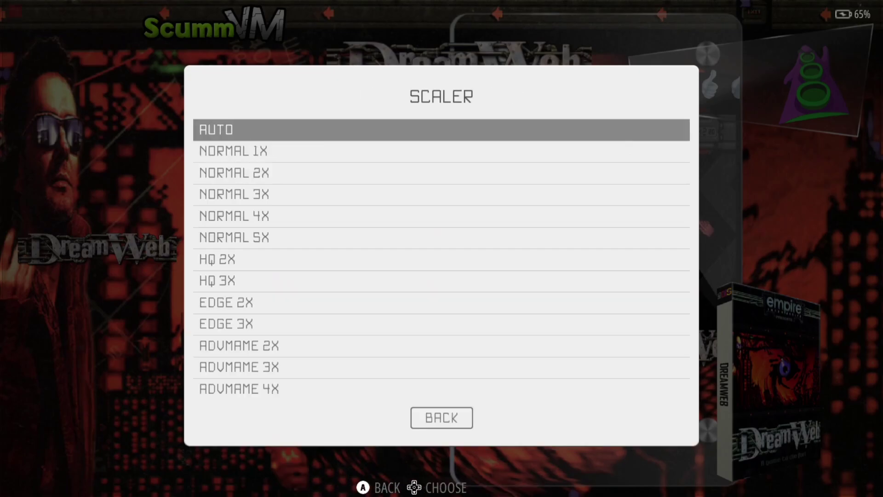
{"action": "key", "text": "Up"}
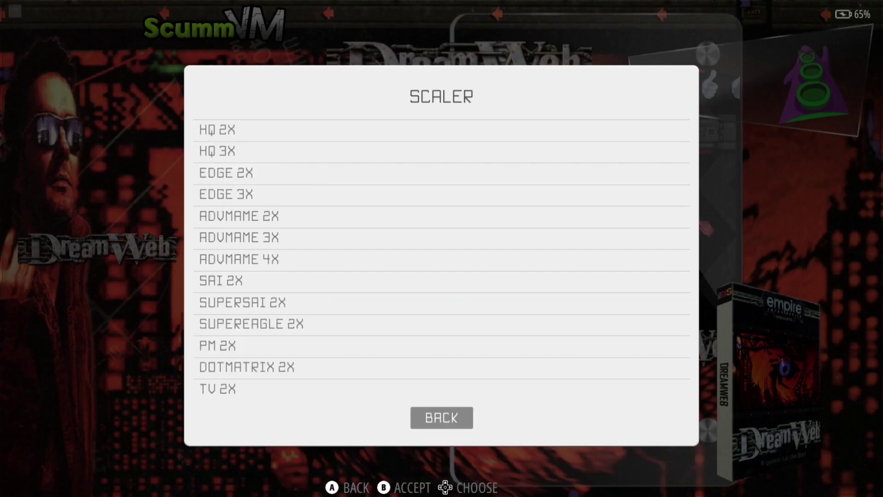
{"action": "key", "text": "Down"}
{"action": "key", "text": "Down"}
{"action": "key", "text": "Down"}
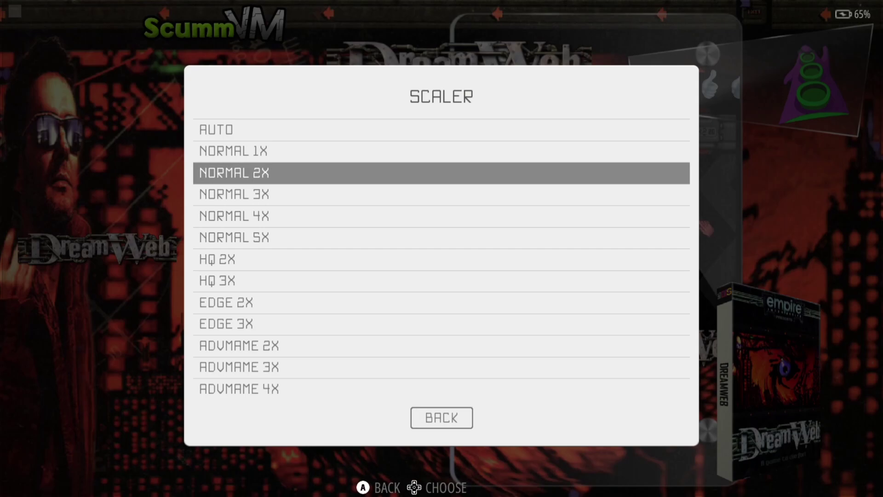
{"action": "key", "text": "Up"}
{"action": "key", "text": "Up"}
{"action": "key", "text": "Up"}
{"action": "key", "text": "Up"}
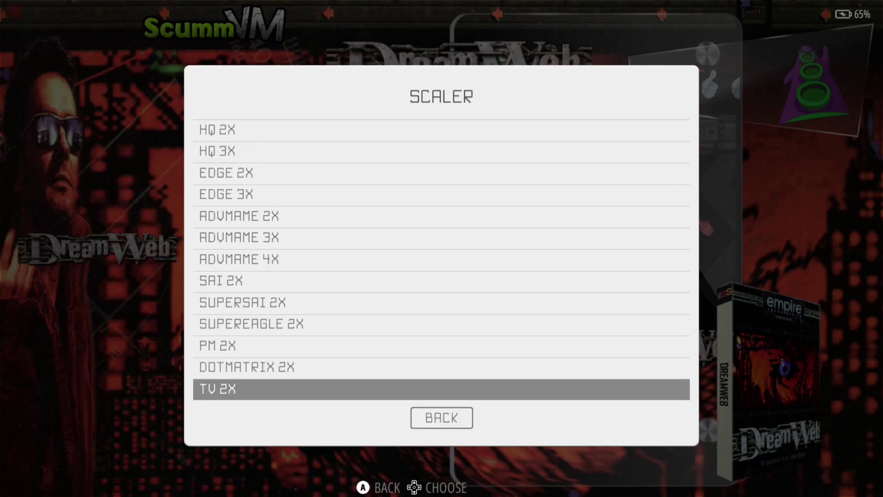
{"action": "key", "text": "Down"}
{"action": "key", "text": "Down"}
{"action": "key", "text": "Down"}
{"action": "key", "text": "Down"}
{"action": "key", "text": "Down"}
{"action": "key", "text": "Down"}
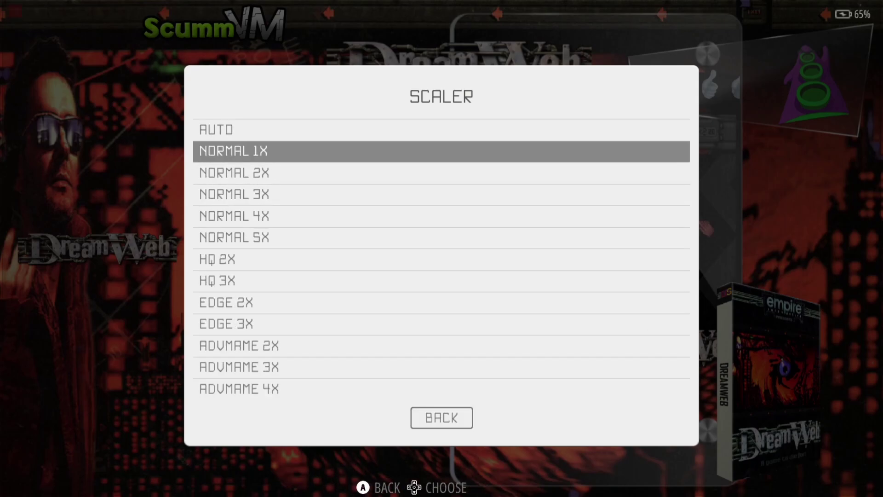
{"action": "key", "text": "Down"}
{"action": "key", "text": "Down"}
{"action": "key", "text": "Down"}
{"action": "key", "text": "Down"}
{"action": "key", "text": "Up"}
{"action": "key", "text": "Up"}
{"action": "key", "text": "Up"}
{"action": "key", "text": "Up"}
{"action": "key", "text": "Up"}
{"action": "key", "text": "Up"}
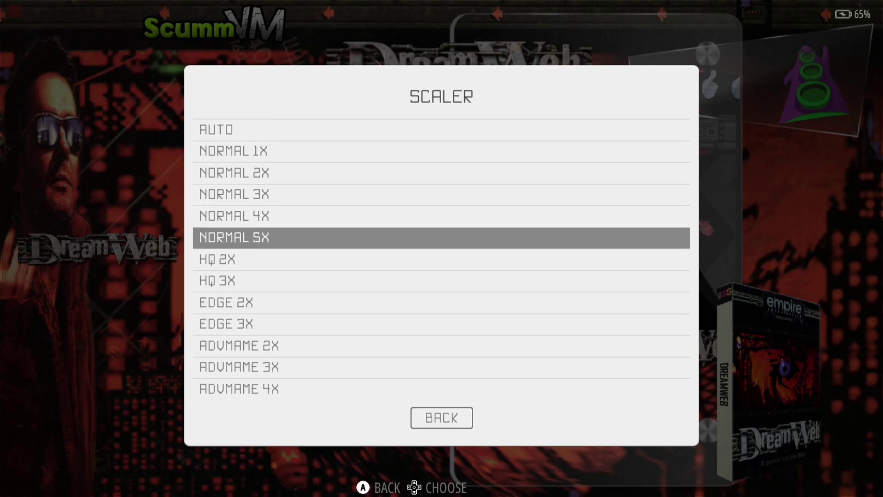
{"action": "key", "text": "Up"}
{"action": "key", "text": "Up"}
{"action": "key", "text": "Return"}
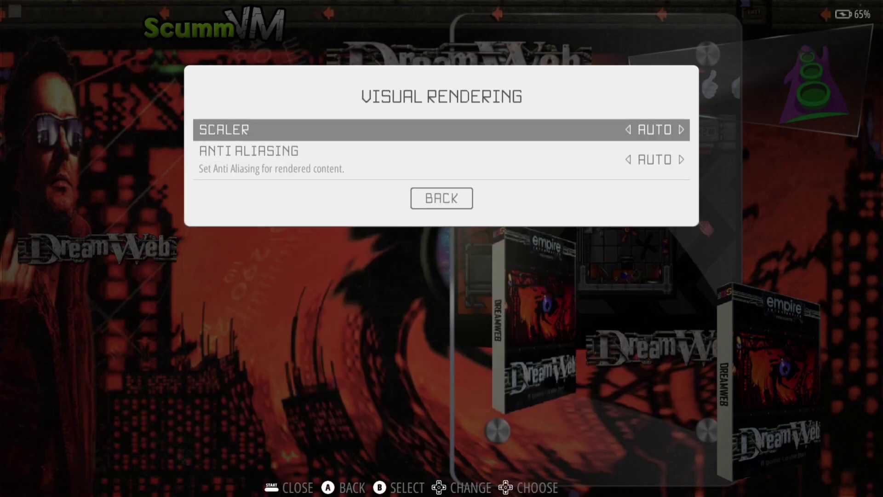
- Set anti-aliasing to 4X in the visual rendering settings
{"action": "key", "text": "Down"}
{"action": "key", "text": "Return"}
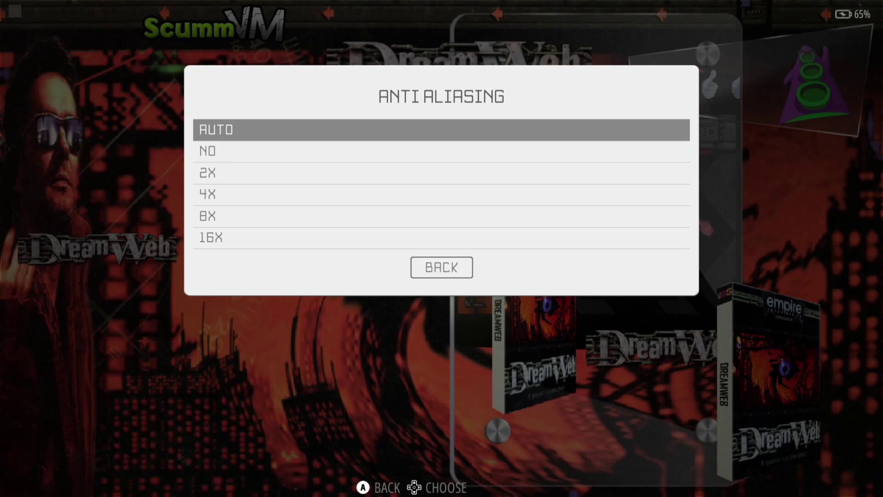
{"action": "key", "text": "Down"}
{"action": "key", "text": "Down"}
{"action": "key", "text": "Down"}
{"action": "key", "text": "Return"}
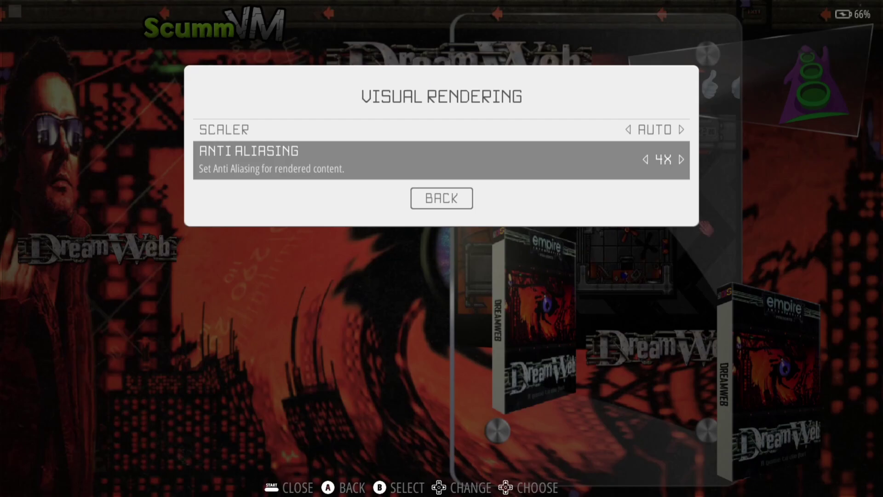
- Leave the visual rendering settings and open the video settings in ScummVM's advanced settings
{"action": "key", "text": "Escape"}
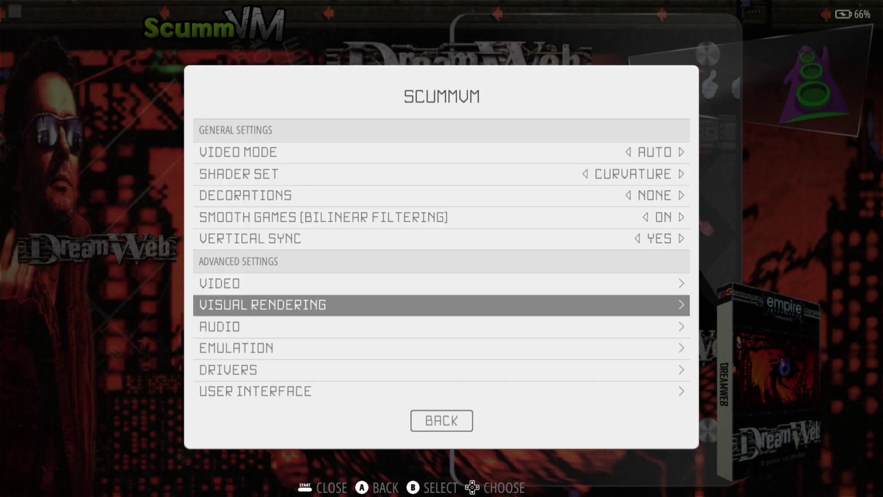
{"action": "key", "text": "Down"}
{"action": "key", "text": "Down"}
{"action": "key", "text": "Up"}
{"action": "key", "text": "Up"}
{"action": "key", "text": "Up"}
{"action": "key", "text": "Up"}
{"action": "key", "text": "Down"}
{"action": "key", "text": "Return"}
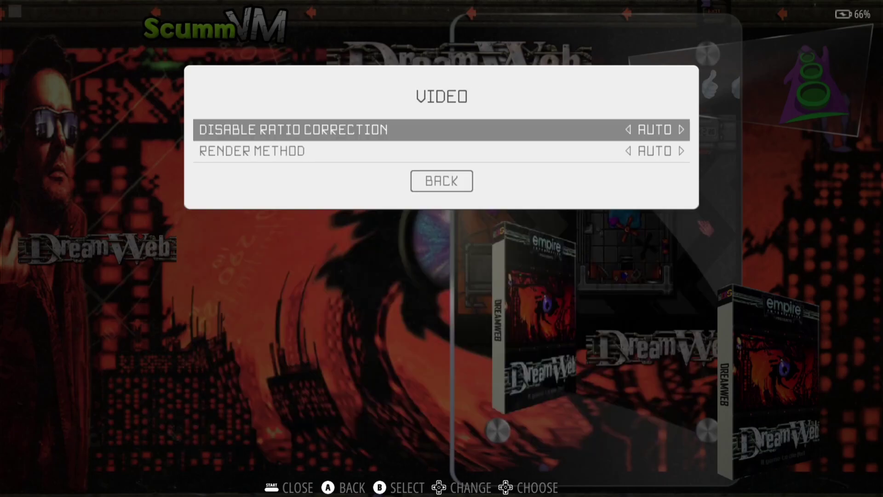
- Look through the render method options in the video settings, down to Macintosh BW, and keep Auto
{"action": "key", "text": "Down"}
{"action": "key", "text": "Return"}
{"action": "key", "text": "Down"}
{"action": "key", "text": "Down"}
{"action": "key", "text": "Down"}
{"action": "key", "text": "Down"}
{"action": "key", "text": "Down"}
{"action": "key", "text": "Down"}
{"action": "key", "text": "Down"}
{"action": "key", "text": "Down"}
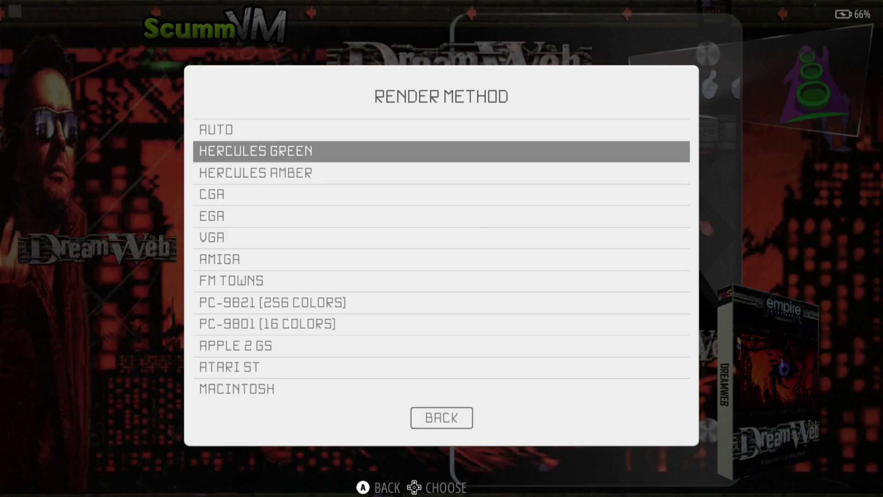
{"action": "key", "text": "Down"}
{"action": "key", "text": "Down"}
{"action": "key", "text": "Down"}
{"action": "key", "text": "Down"}
{"action": "key", "text": "Up"}
{"action": "key", "text": "Up"}
{"action": "key", "text": "Up"}
{"action": "key", "text": "Up"}
{"action": "key", "text": "Up"}
{"action": "key", "text": "Up"}
{"action": "key", "text": "Up"}
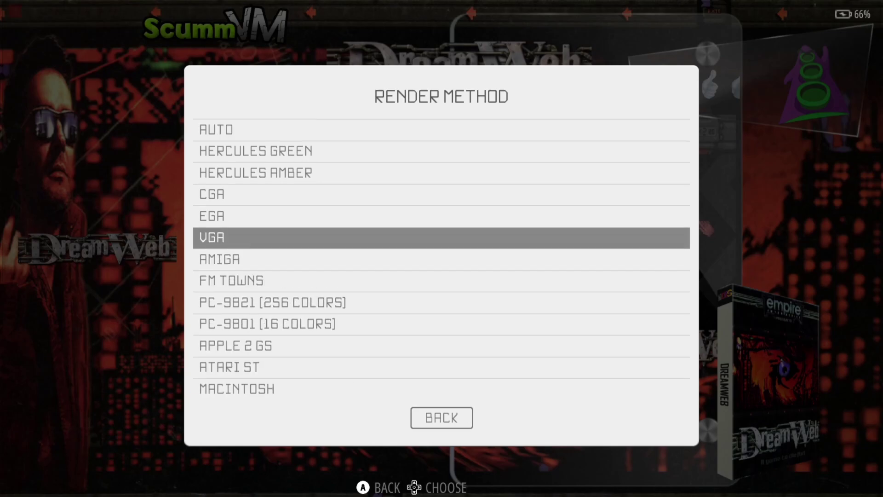
{"action": "key", "text": "Down"}
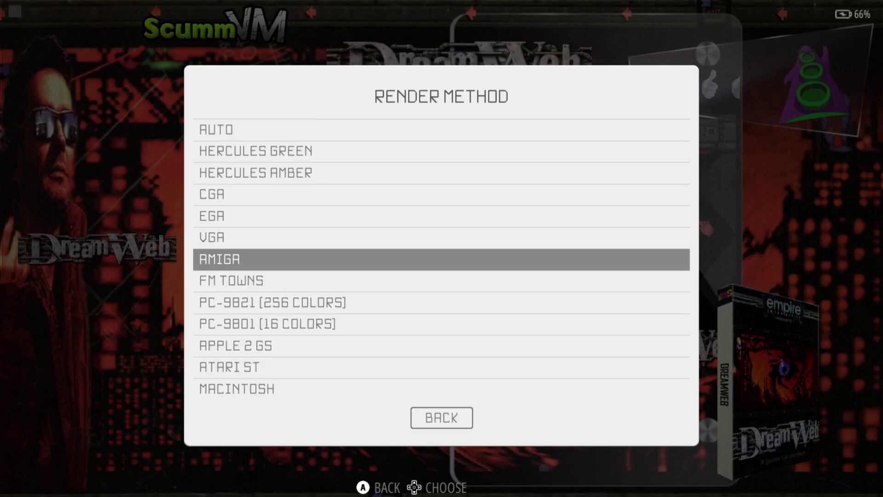
{"action": "key", "text": "Down"}
{"action": "key", "text": "Down"}
{"action": "key", "text": "Down"}
{"action": "key", "text": "Down"}
{"action": "key", "text": "Down"}
{"action": "key", "text": "Down"}
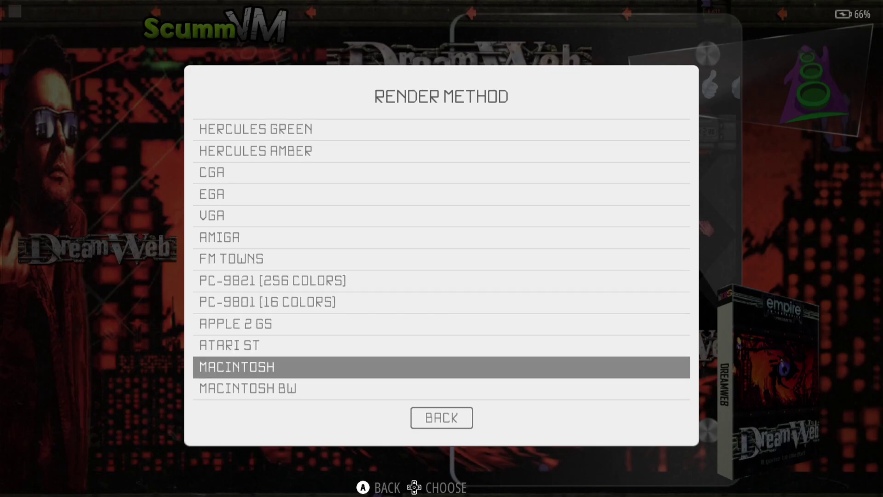
{"action": "key", "text": "Down"}
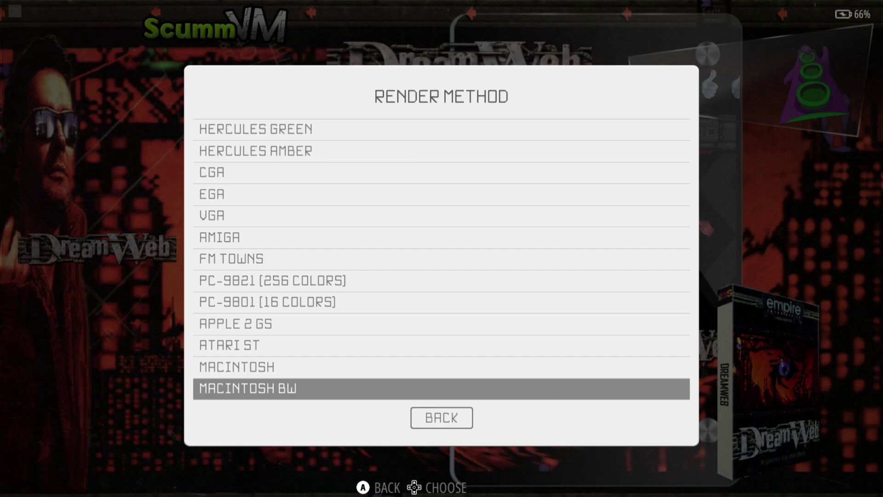
{"action": "key", "text": "Down"}
{"action": "key", "text": "Down"}
{"action": "key", "text": "Up"}
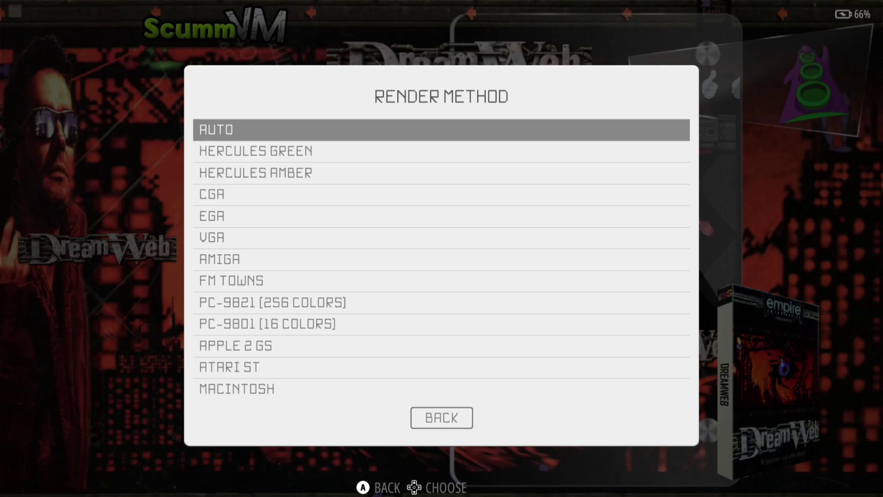
{"action": "key", "text": "Return"}
{"action": "key", "text": "Up"}
{"action": "key", "text": "Return"}
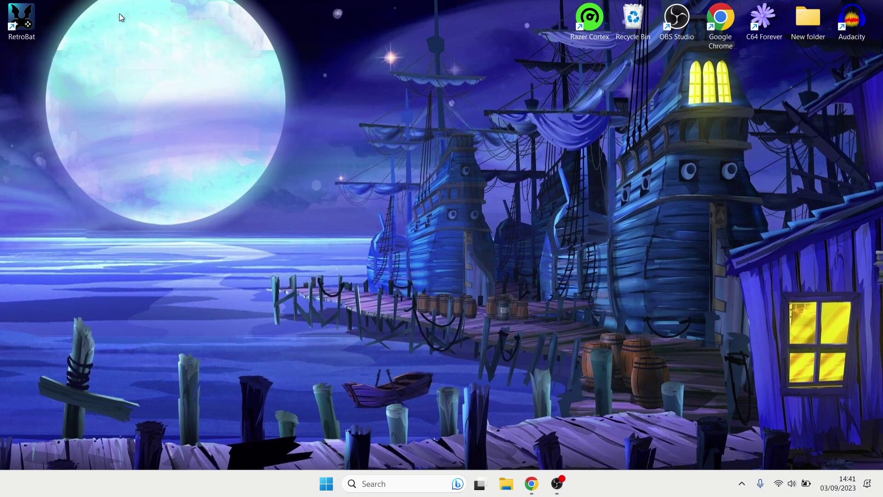